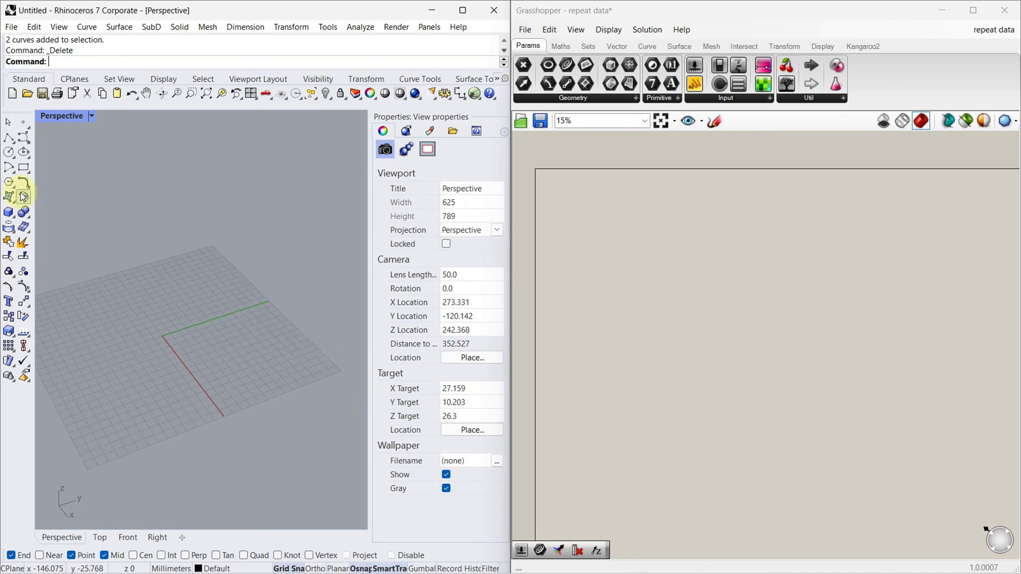
Draw the first wavy control-point curve toward the back of the grid
click(9, 140)
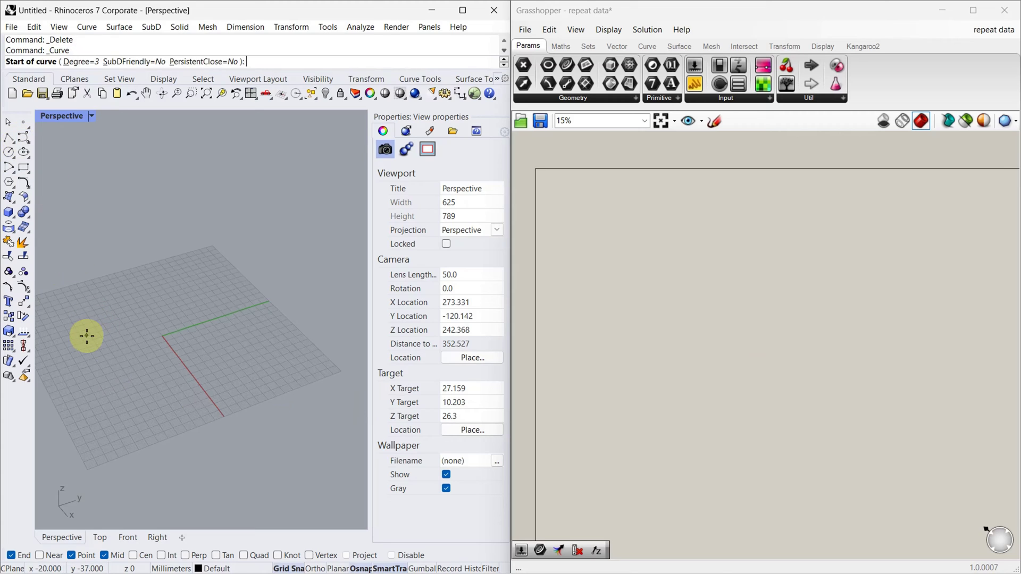
click(86, 338)
click(127, 295)
click(172, 303)
click(207, 313)
click(256, 286)
click(263, 264)
key(Return)
Draw a second wavy curve toward the front and orbit the view to see both
click(16, 143)
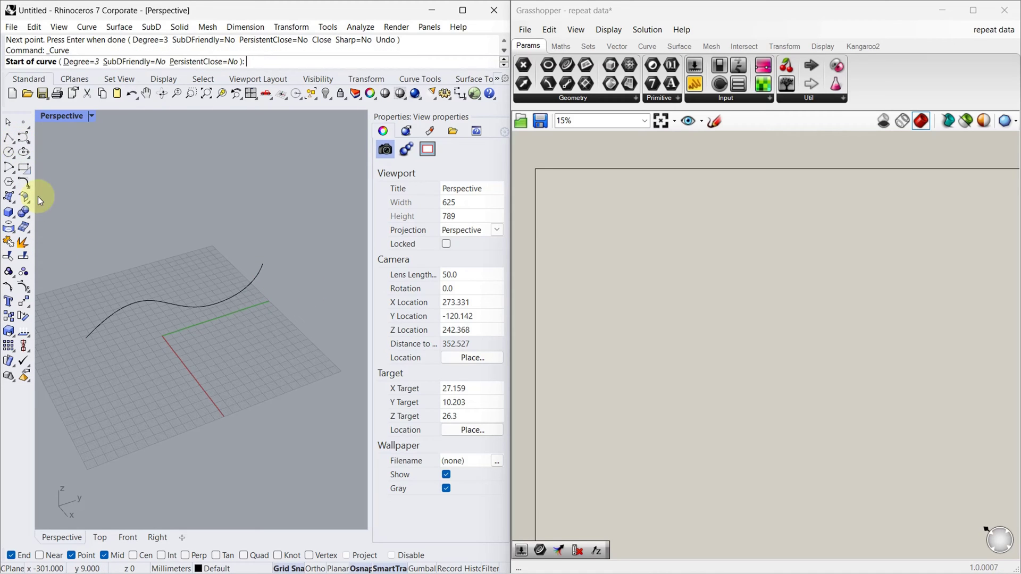
click(123, 422)
click(160, 381)
click(259, 396)
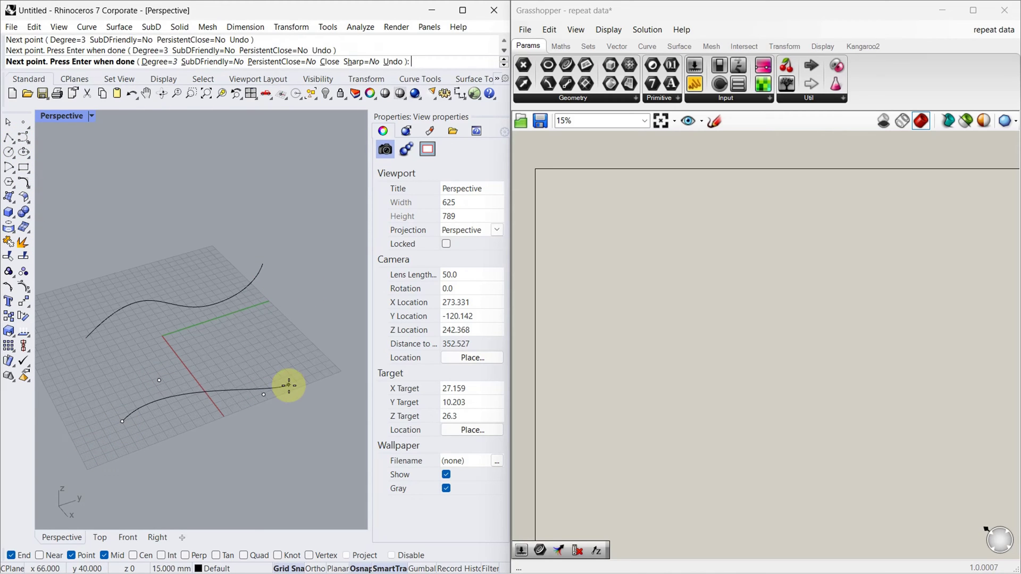
click(290, 375)
click(308, 338)
key(Return)
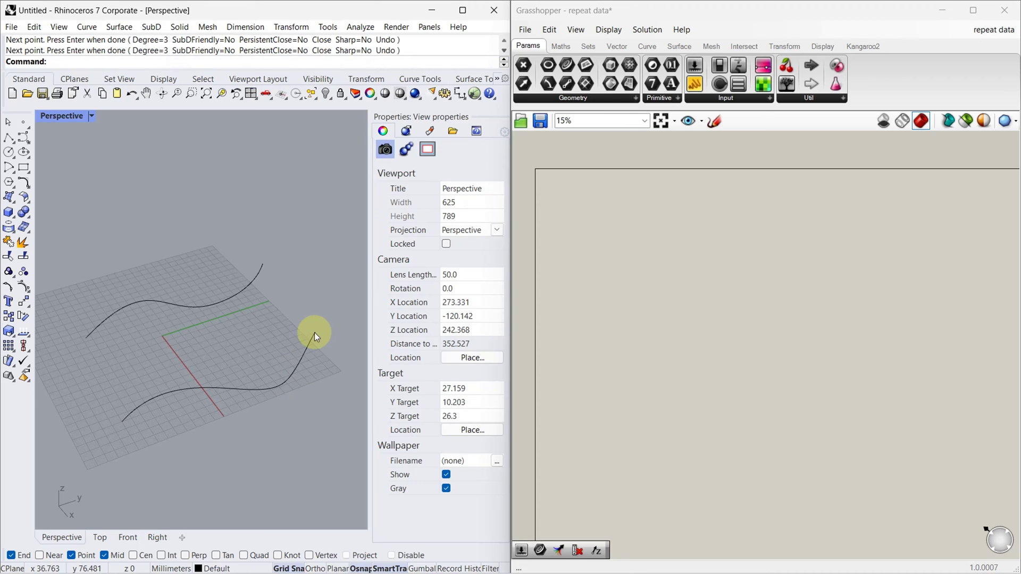
right_drag(308, 327, 330, 367)
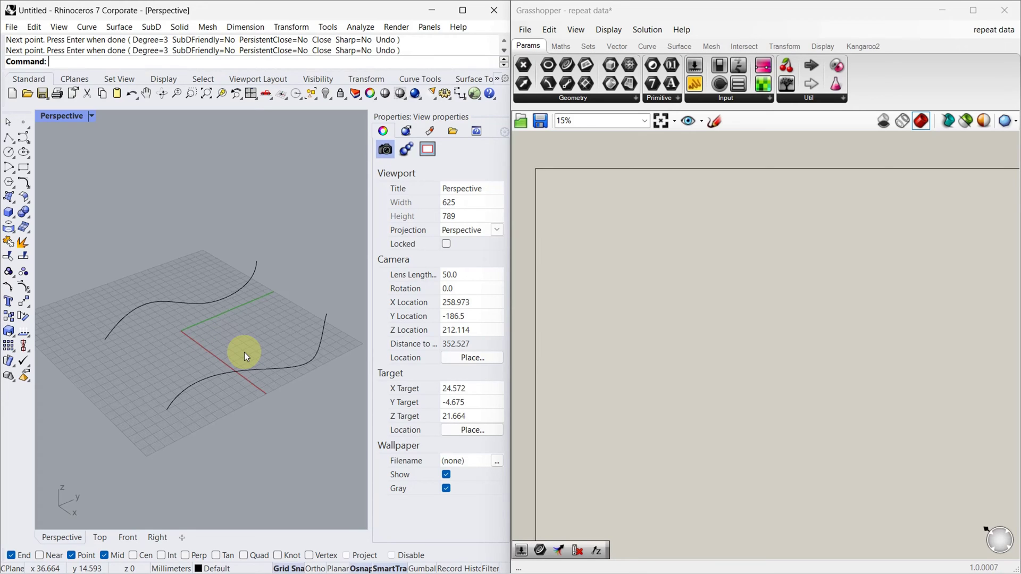
Add a Curve parameter and set it to reference the back Rhino curve
double_click(674, 276)
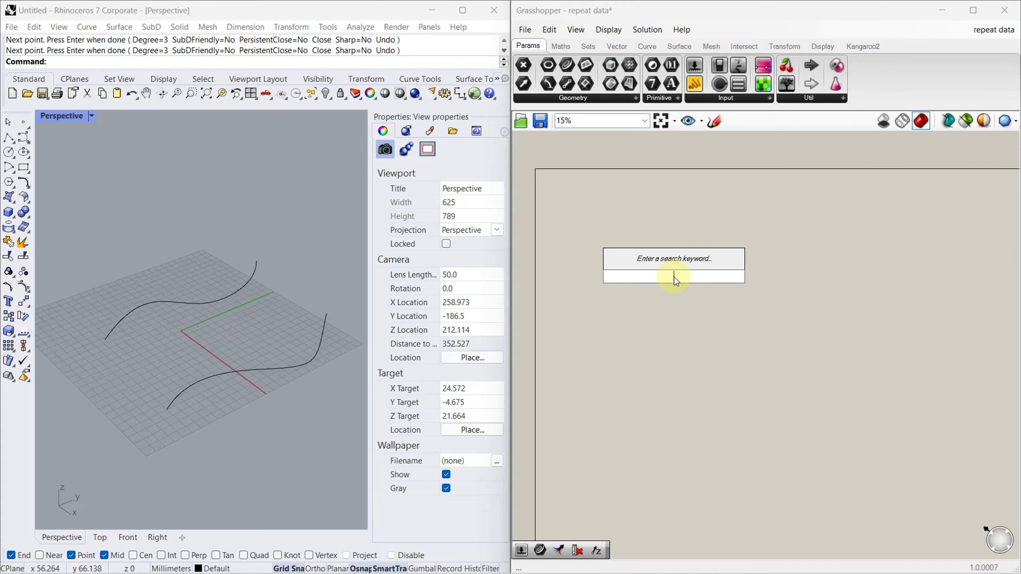
text(curve)
key(Return)
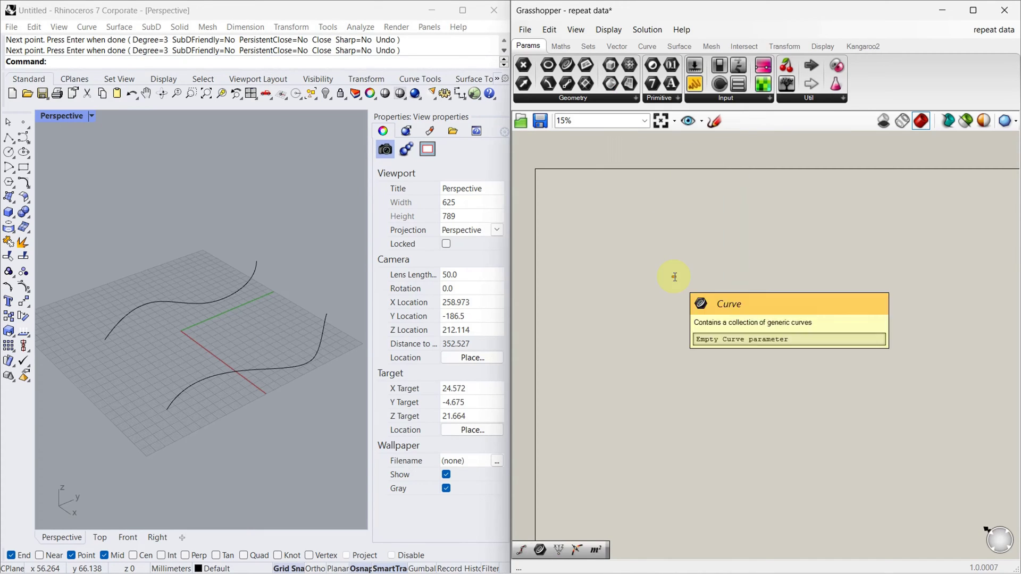
scroll(686, 263, up, 2)
right_click(678, 263)
click(720, 435)
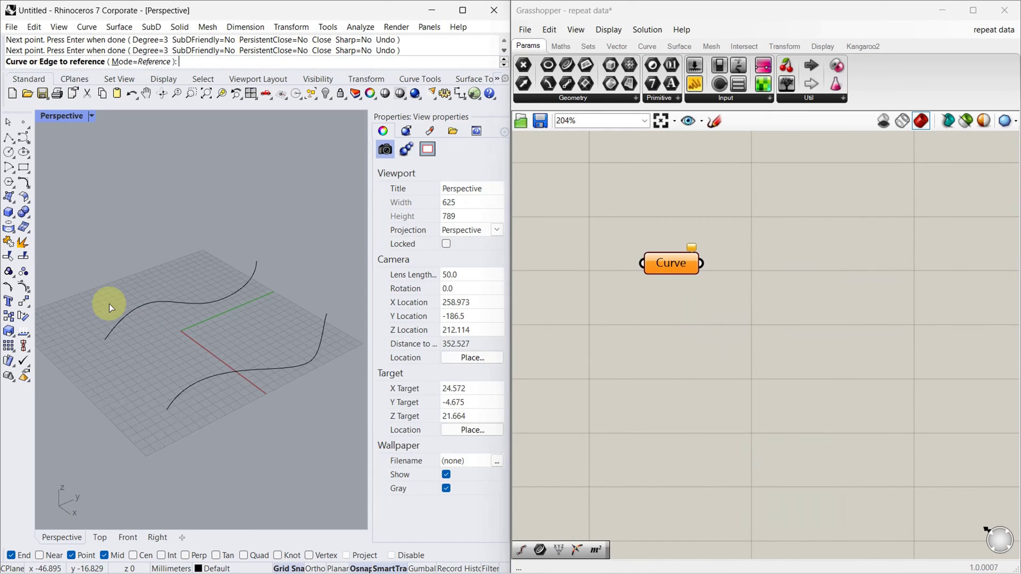
click(168, 302)
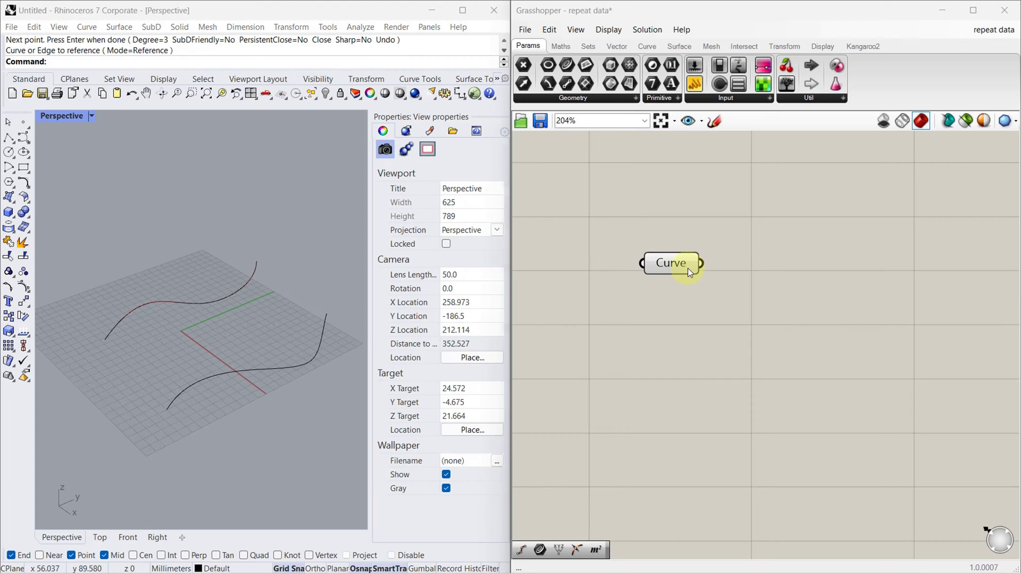
Duplicate the Curve parameter, set the copy to the front curve, and move it lower
click(659, 267)
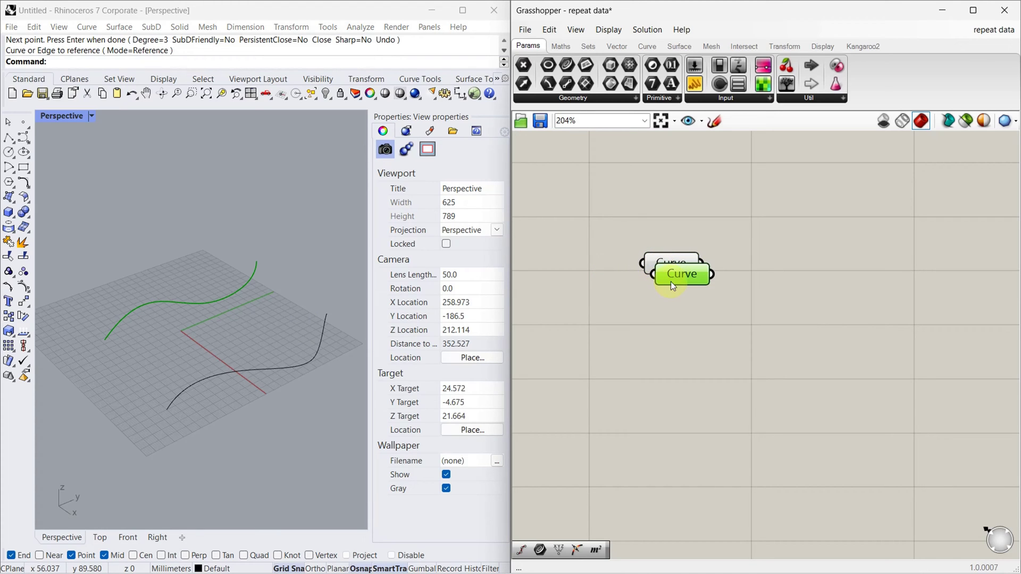
key(ctrl+c)
key(ctrl+v)
right_click(660, 326)
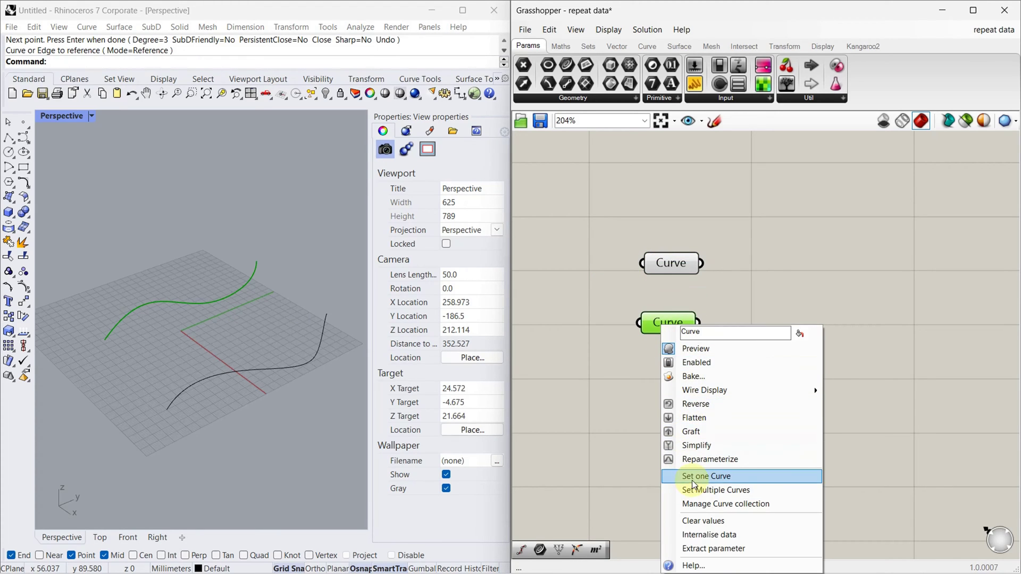
click(706, 476)
click(218, 373)
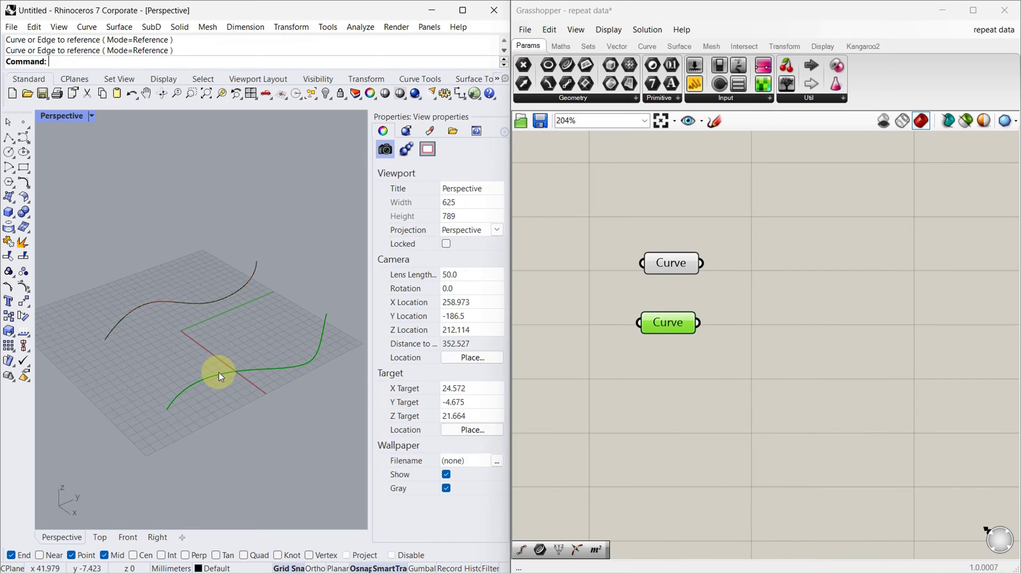
drag(671, 334, 677, 384)
click(778, 275)
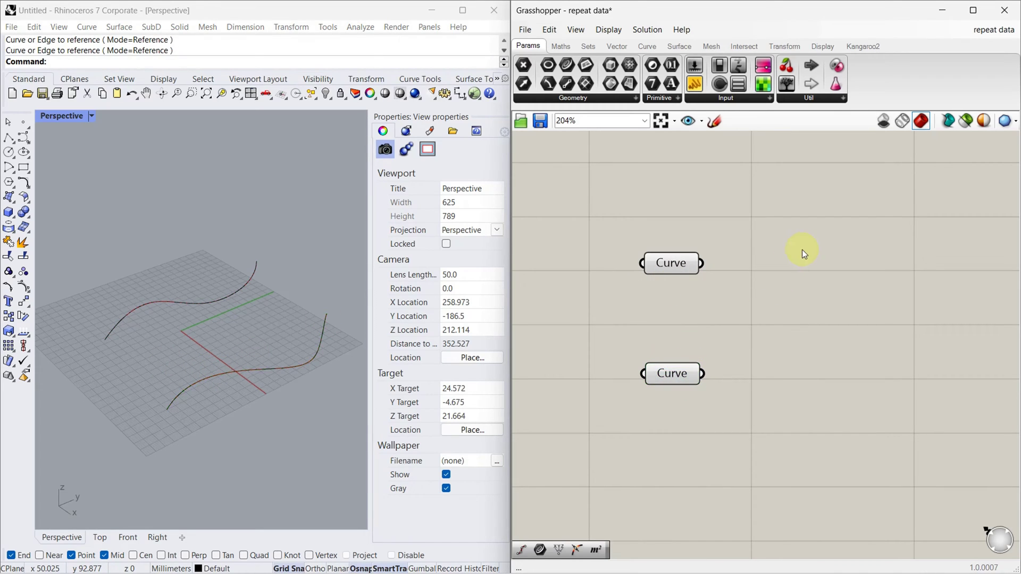
Add a Divide Curve component and wire the back Curve parameter into it
double_click(799, 262)
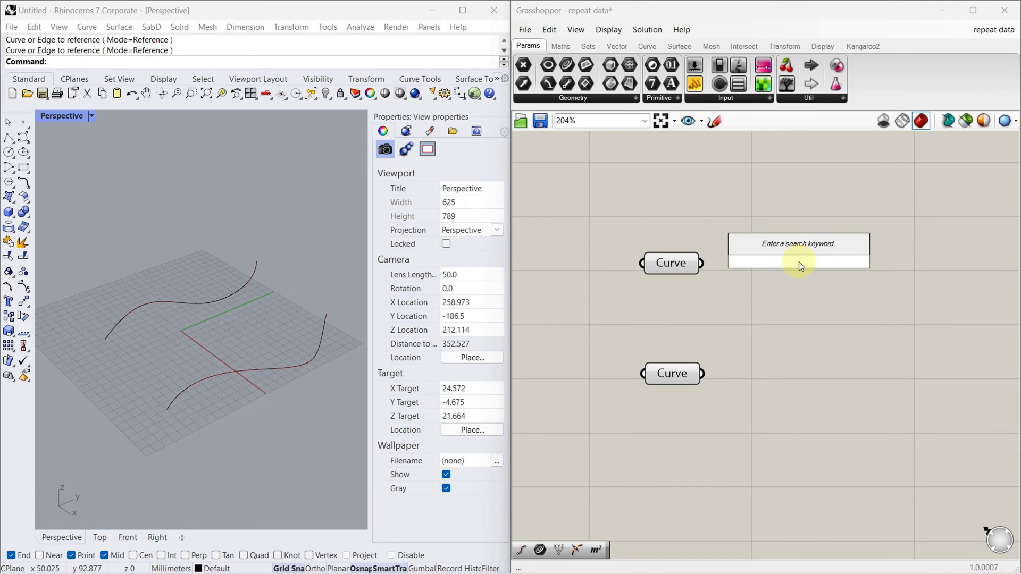
text(divide)
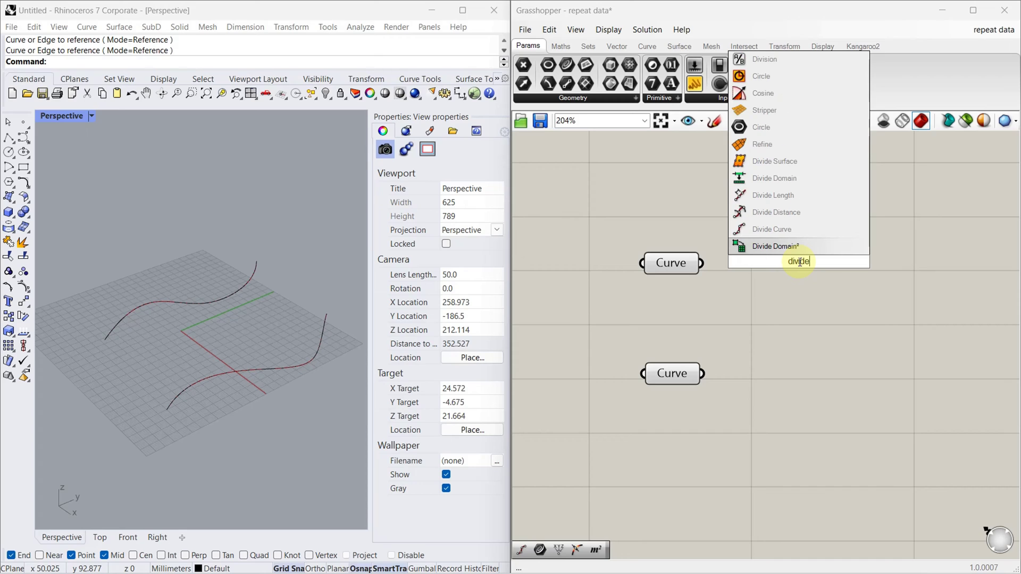
click(796, 227)
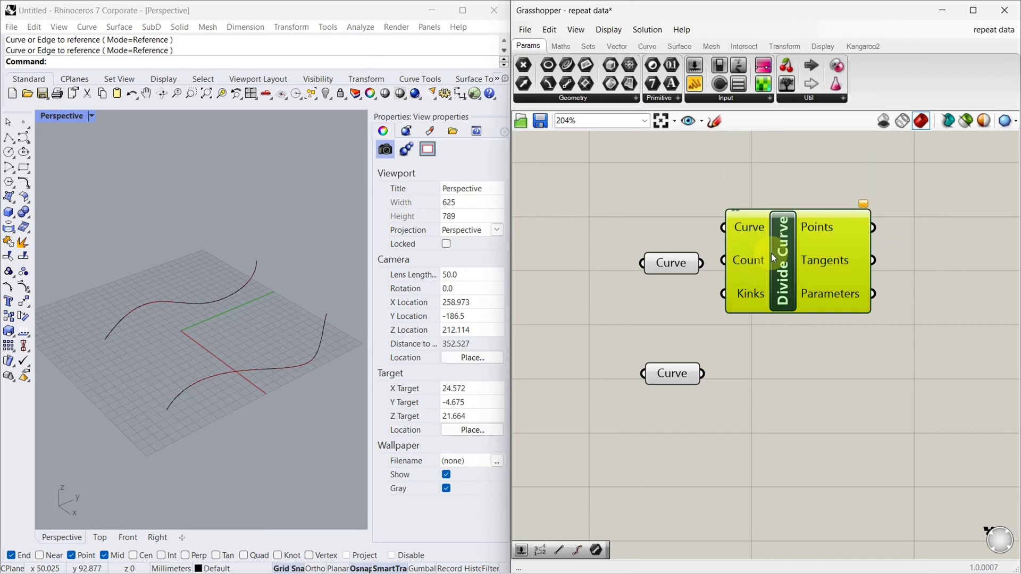
drag(771, 253, 849, 272)
drag(703, 266, 827, 246)
drag(738, 246, 748, 258)
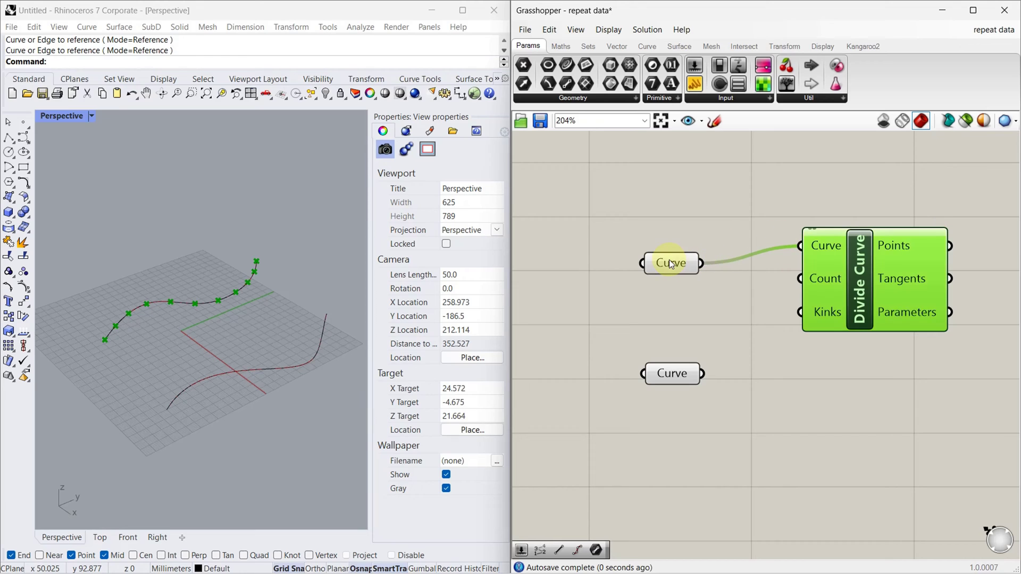
drag(670, 262, 667, 246)
Create a Number Slider set to 15 and feed it into Divide Curve's Count
mouse_move(812, 281)
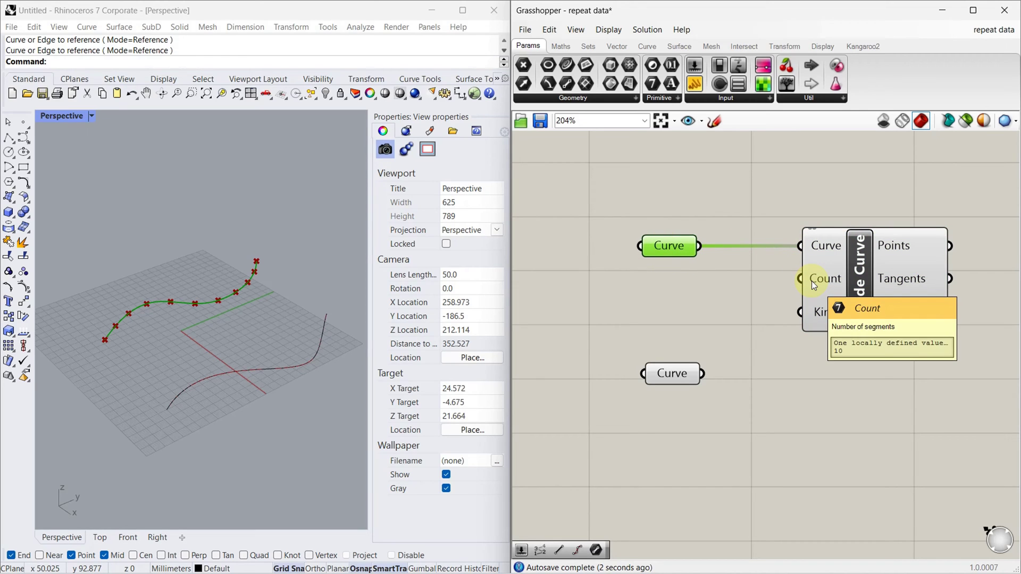
double_click(601, 296)
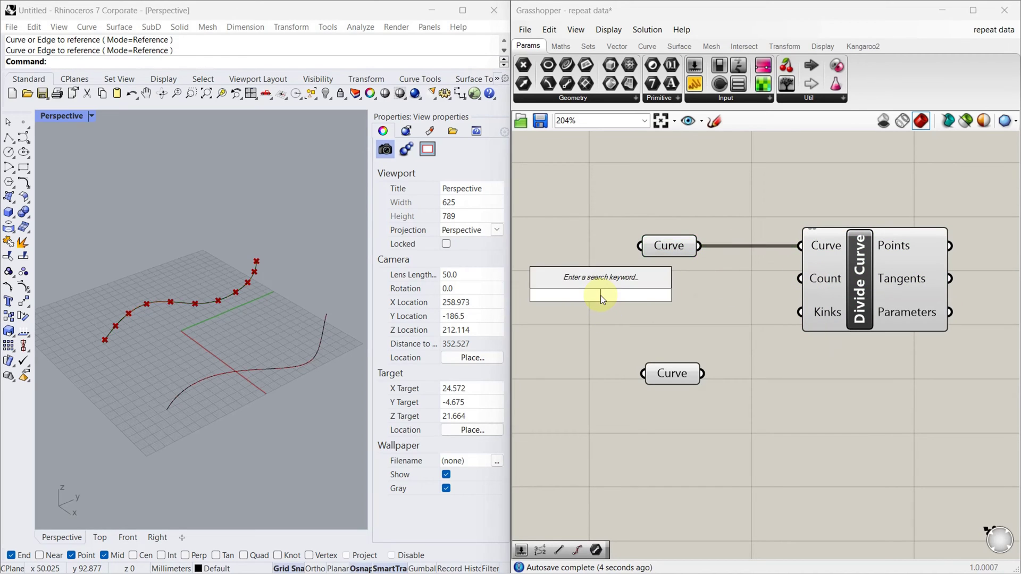
text(30)
key(Return)
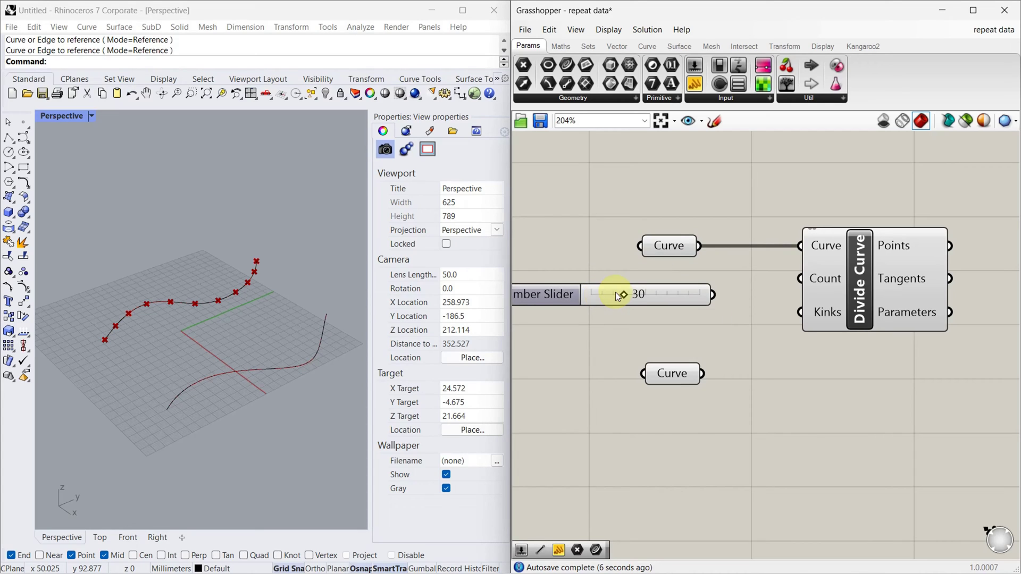
double_click(627, 295)
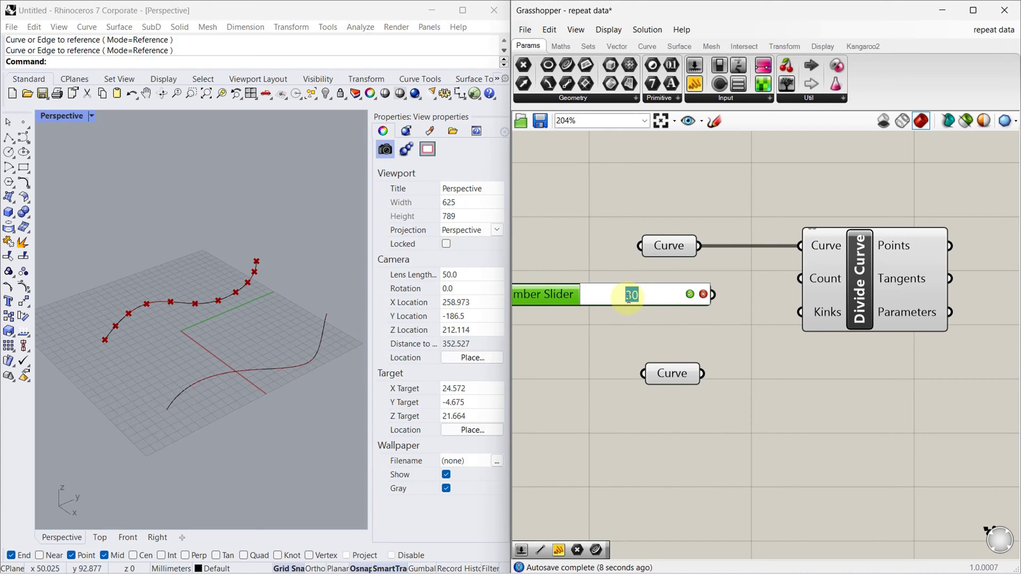
text(15)
key(Return)
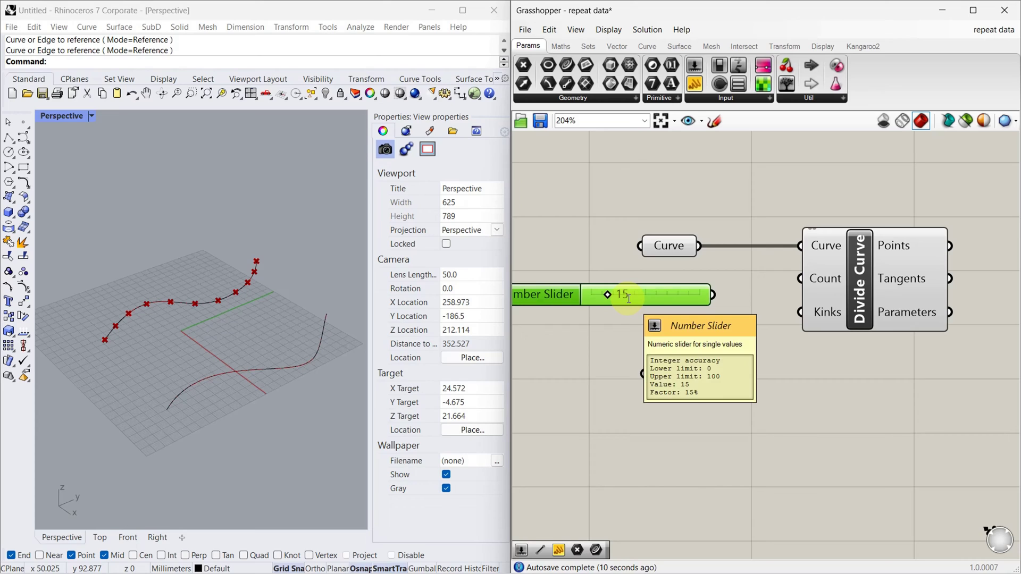
drag(712, 295, 798, 279)
Duplicate Divide Curve with its connections and wire the front curve into the copy
click(849, 279)
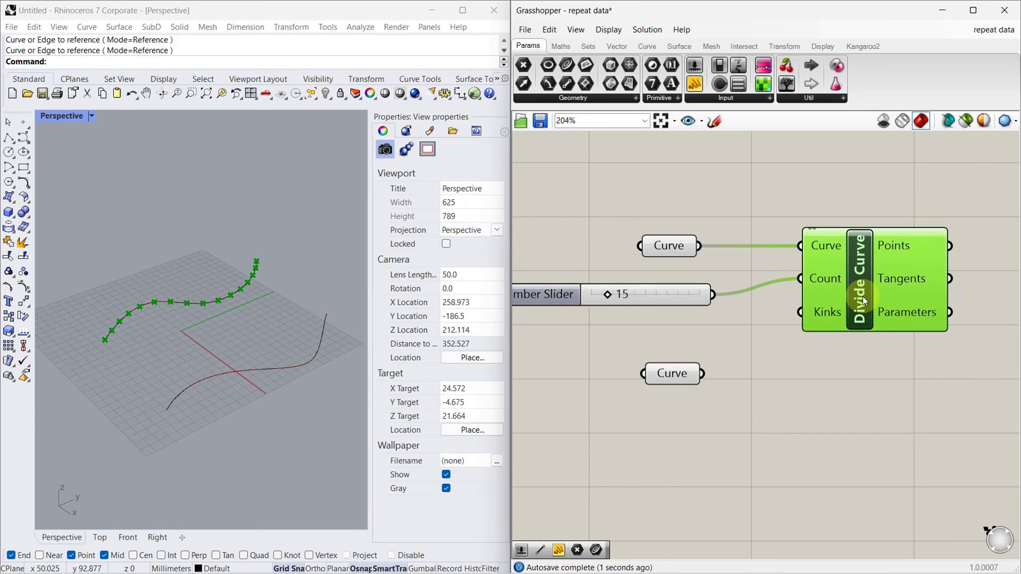
alt+drag(864, 296, 847, 443)
drag(702, 375, 784, 392)
scroll(615, 264, down, 3)
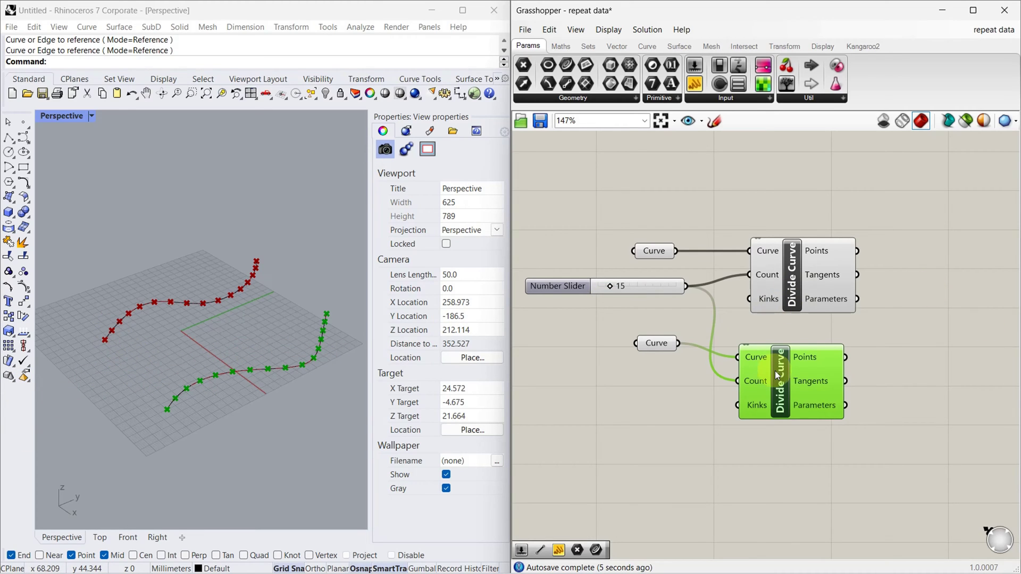
drag(774, 372, 782, 372)
scroll(799, 365, down, 2)
scroll(971, 338, up, 3)
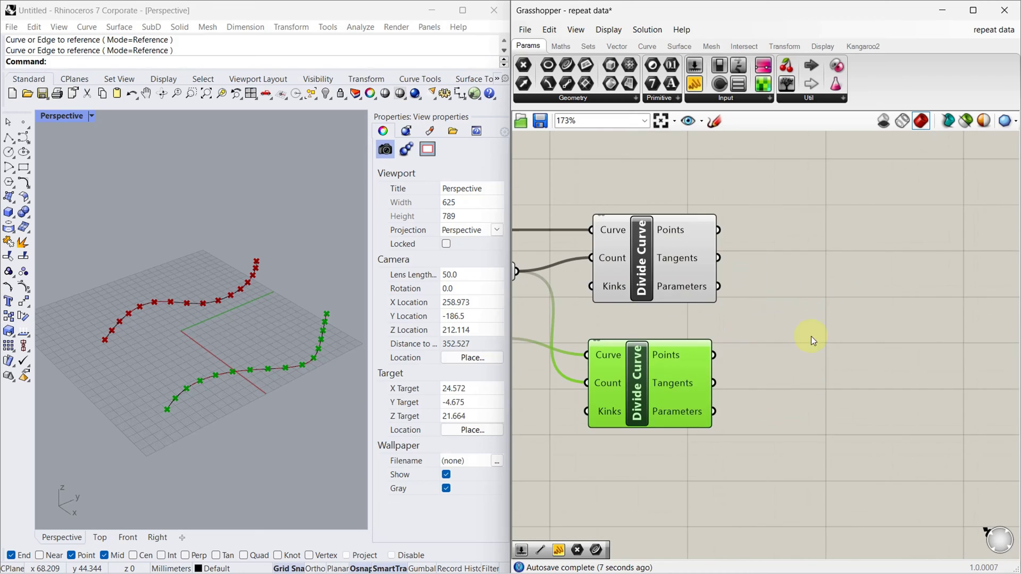
Add a Line component joining the upper and lower curves' division points
double_click(822, 323)
text(line)
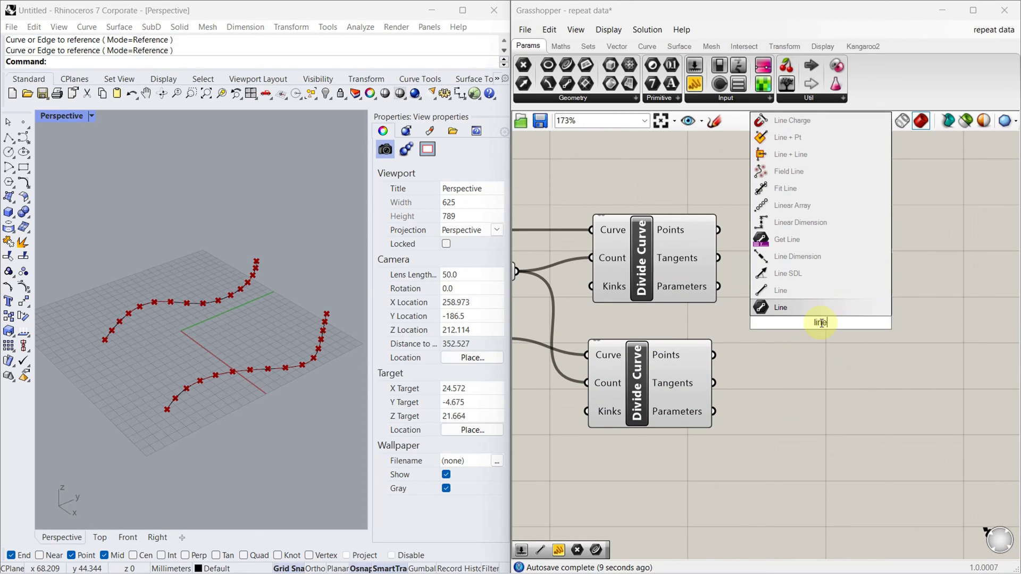
click(815, 290)
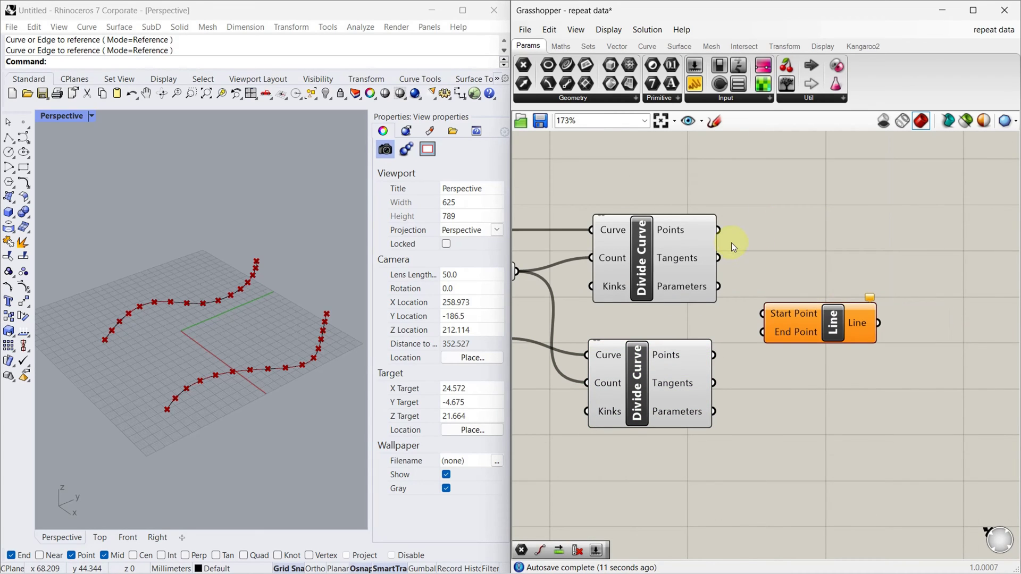
drag(719, 229, 763, 314)
drag(714, 355, 763, 333)
right_drag(215, 404, 183, 384)
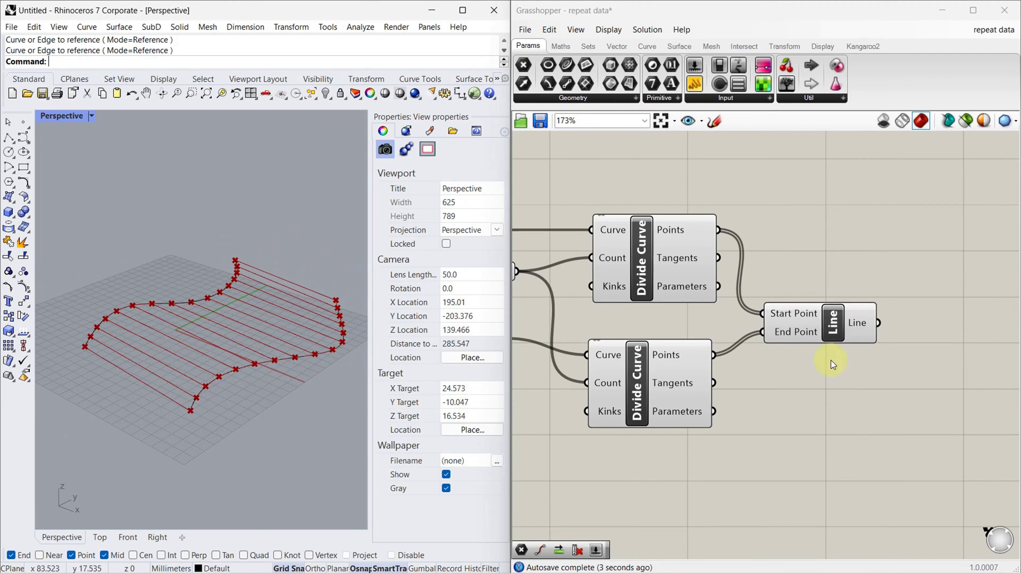
scroll(831, 296, down, 2)
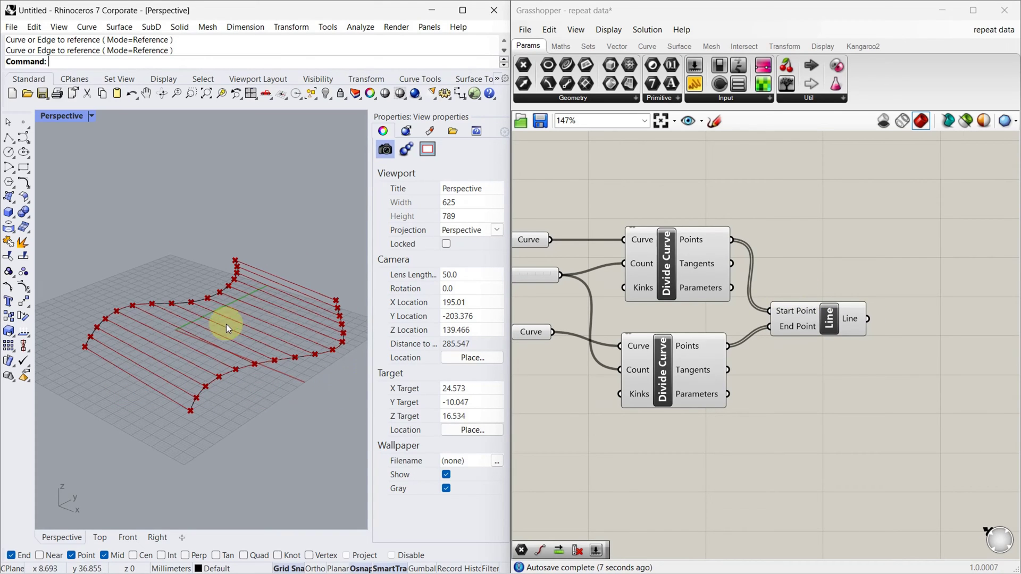
Add a Point On Curve component at 0.500 fed by the lines
double_click(927, 325)
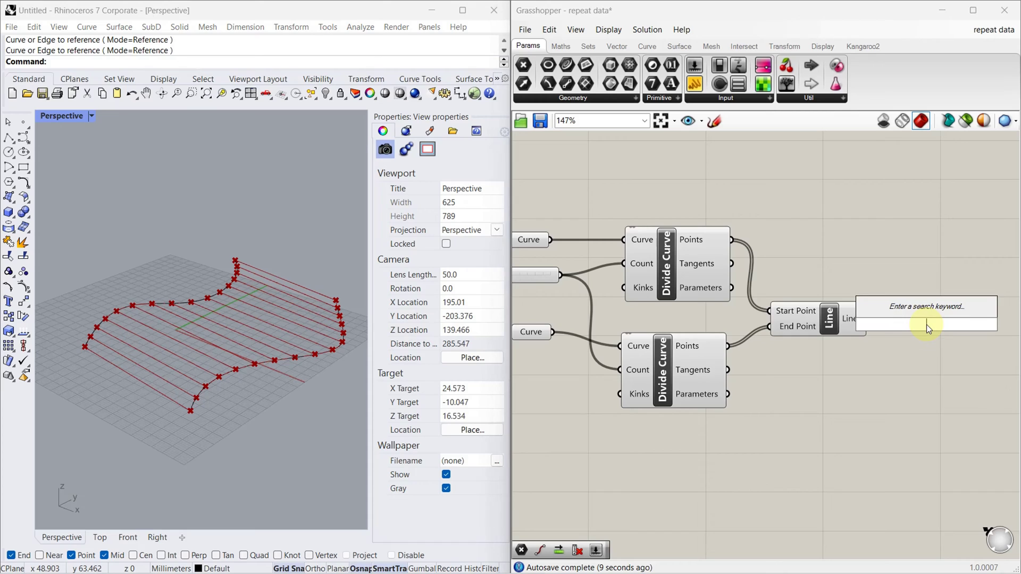
text(point)
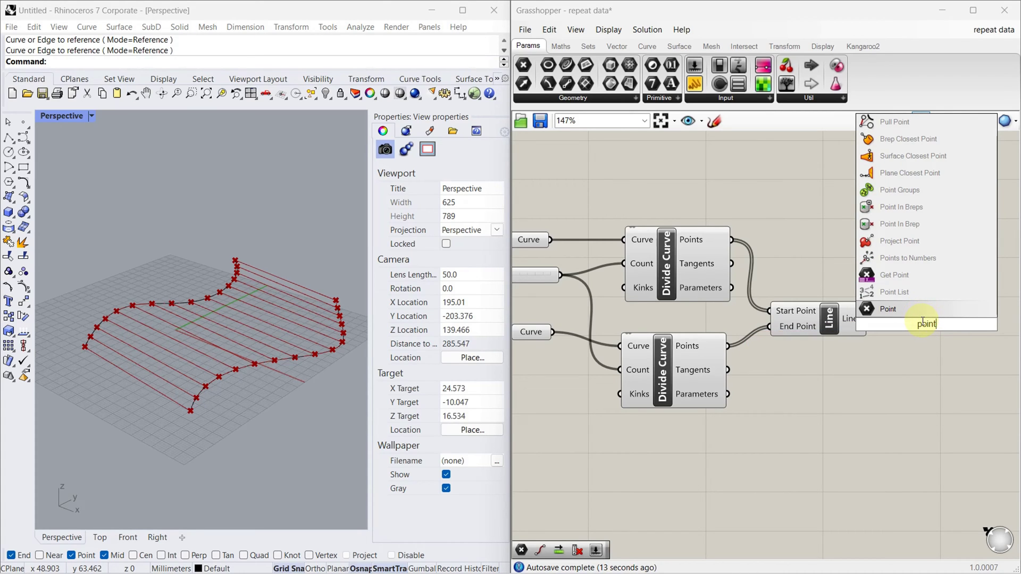
text( n)
key(BackSpace)
text(on)
click(911, 295)
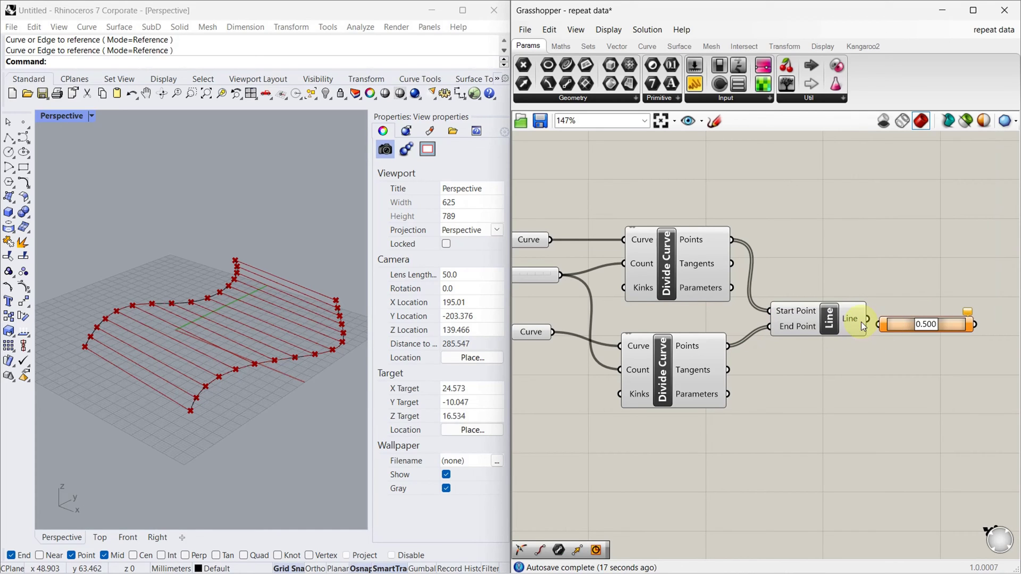
drag(867, 319, 881, 324)
scroll(797, 335, down, 2)
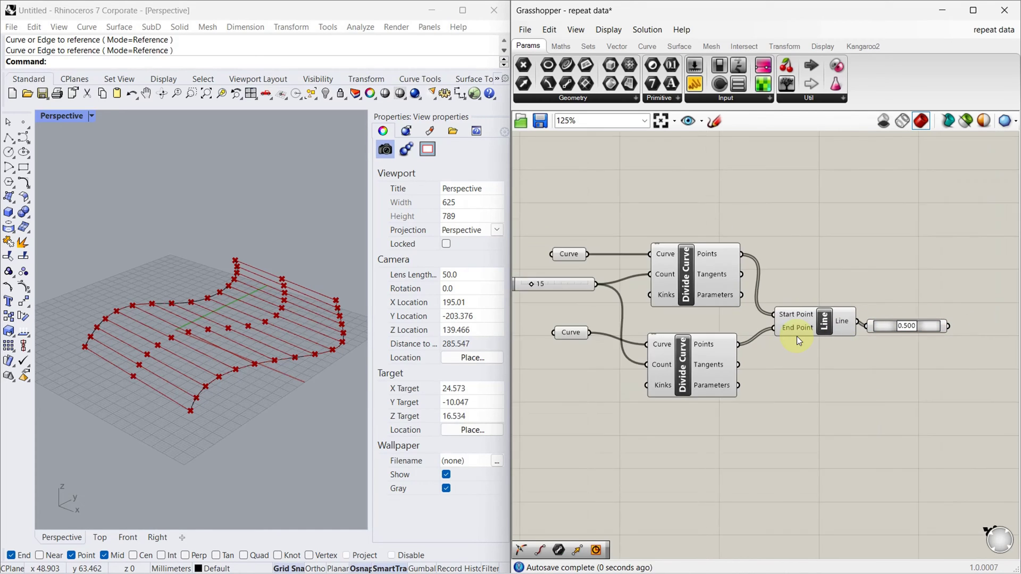
scroll(904, 330, up, 3)
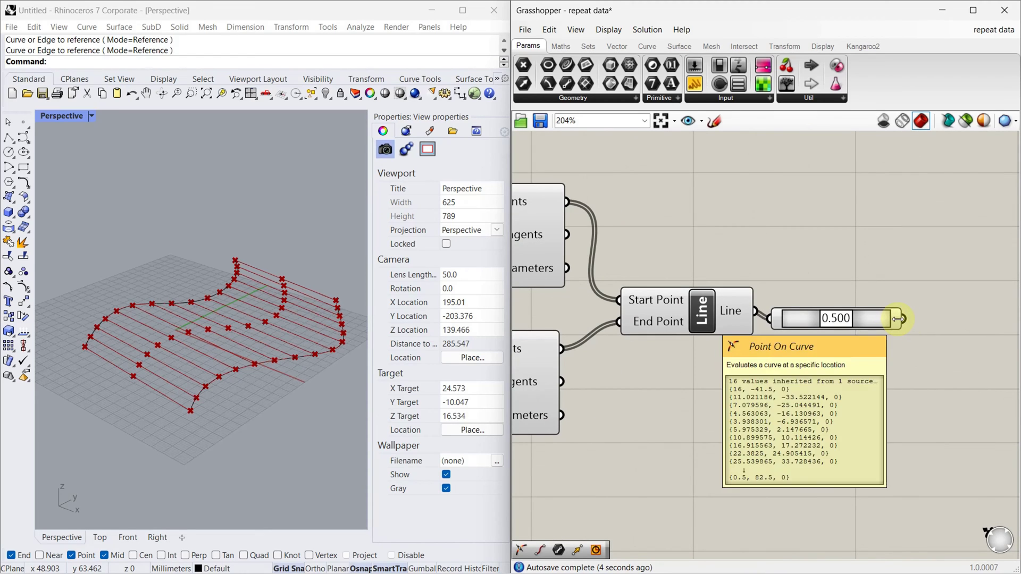
scroll(851, 336, down, 3)
scroll(904, 344, up, 3)
scroll(878, 339, down, 3)
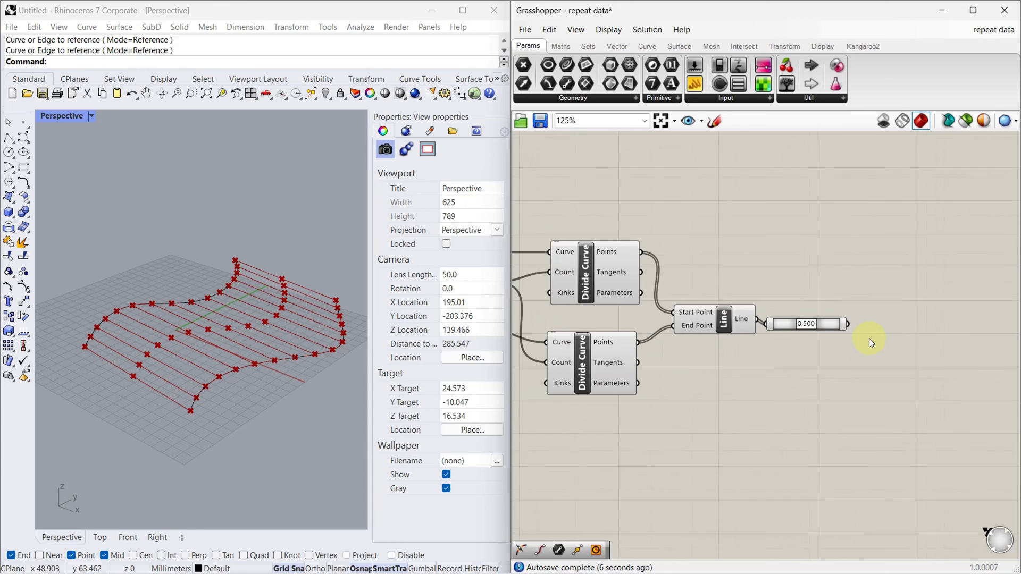
Add a Move component taking the line midpoints as Geometry, raising them by default (0,0,10)
double_click(908, 330)
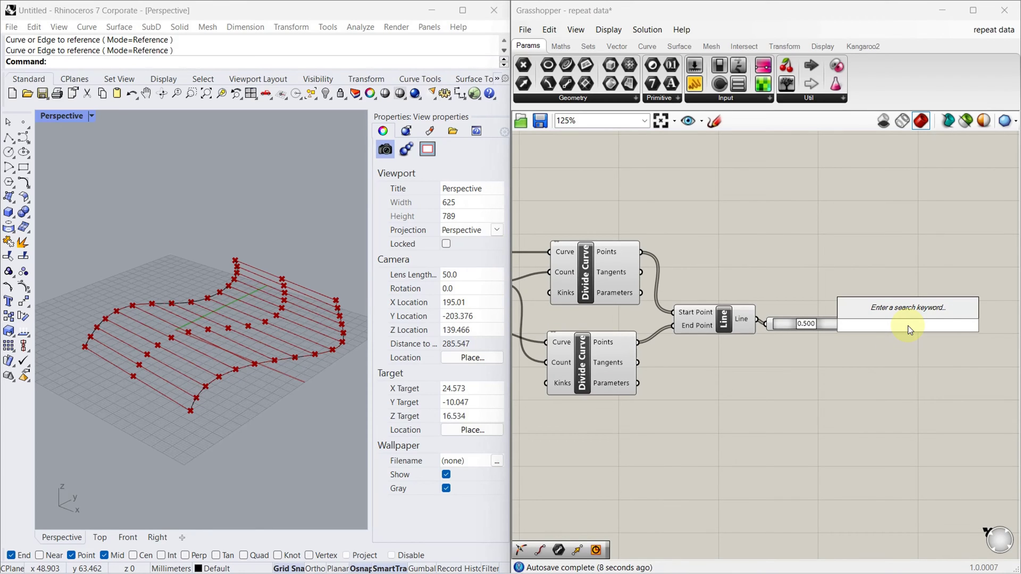
text(move)
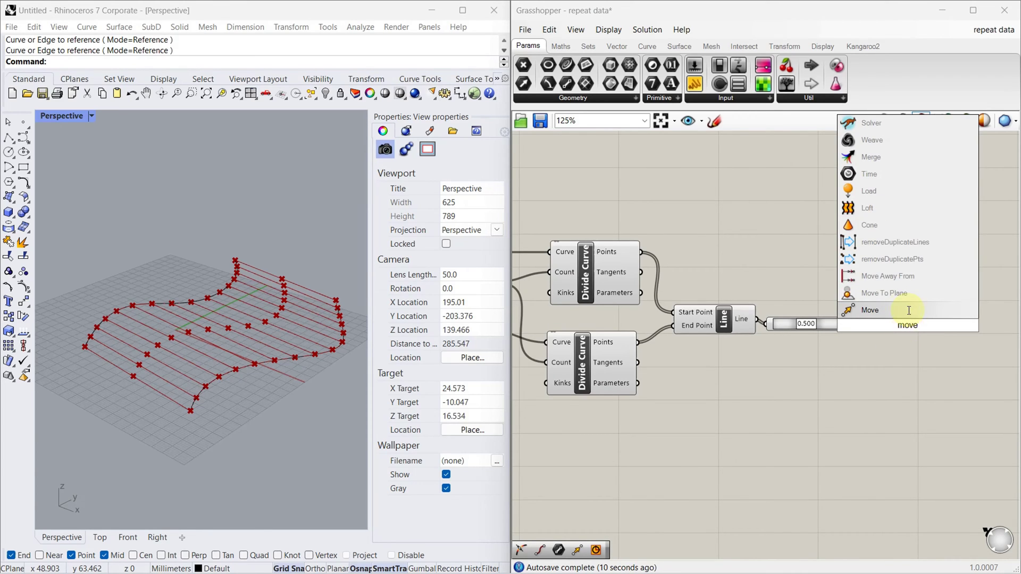
click(905, 305)
scroll(847, 325, up, 5)
scroll(862, 292, down, 6)
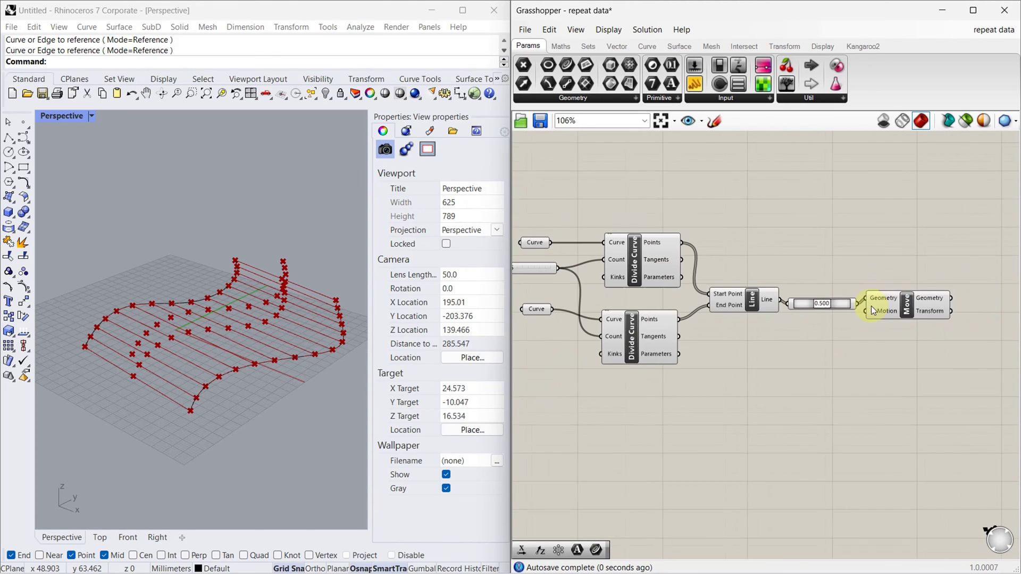
drag(857, 304, 913, 304)
scroll(847, 308, down, 2)
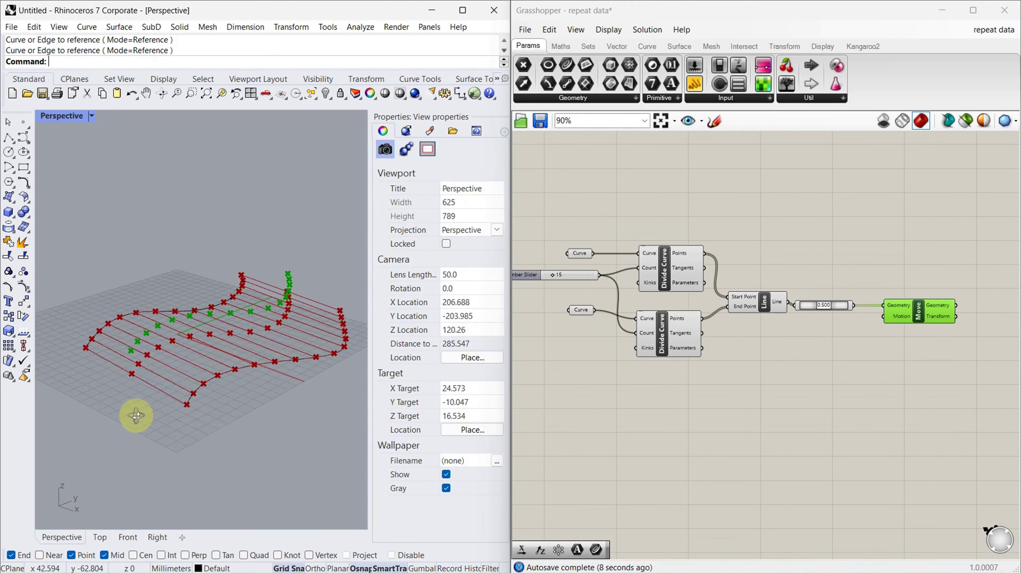
right_drag(132, 390, 139, 379)
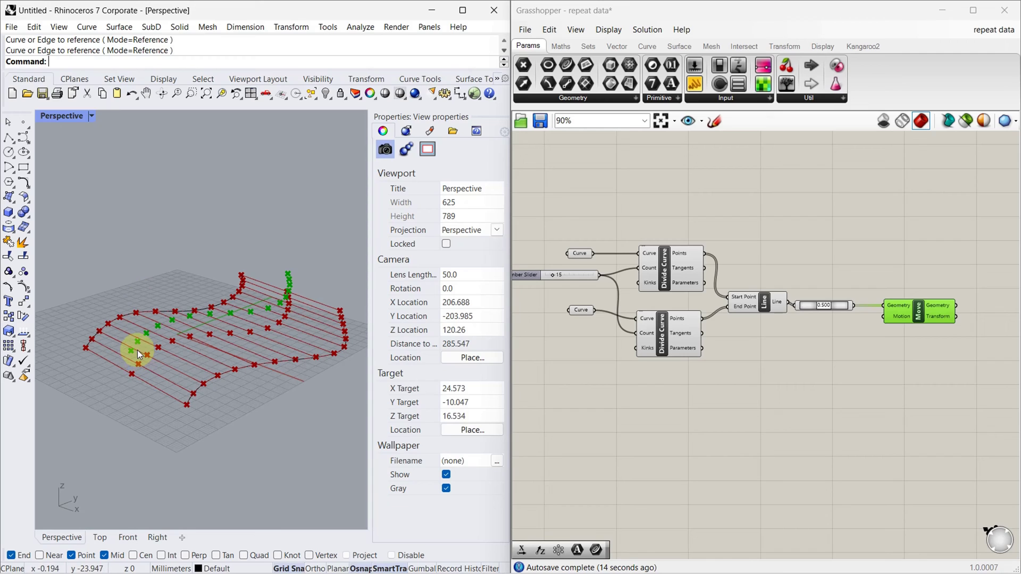
scroll(142, 350, up, 2)
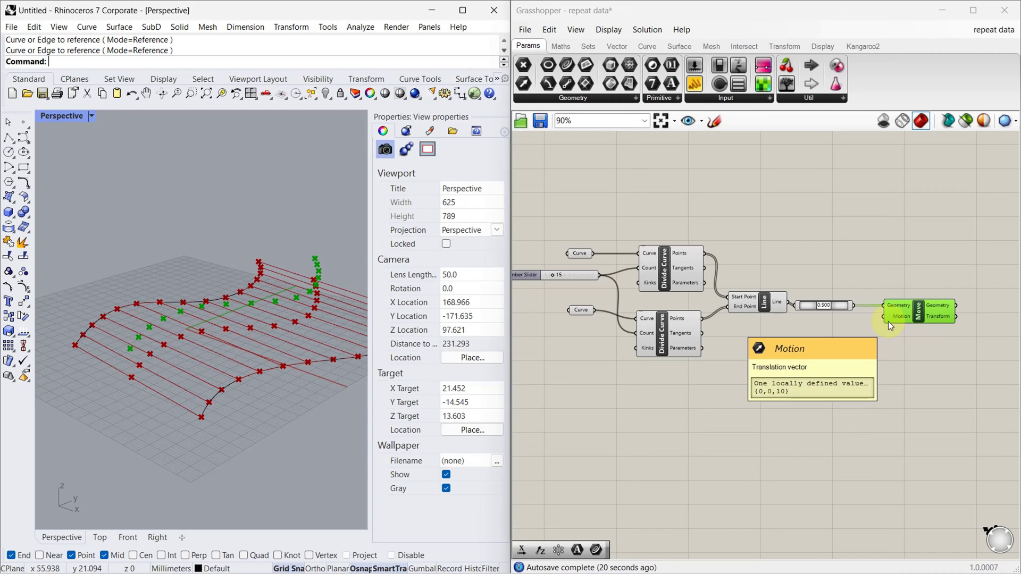
Place a Repeat Data component and connect the 15-count slider to its Length
scroll(867, 308, down, 2)
scroll(867, 314, up, 5)
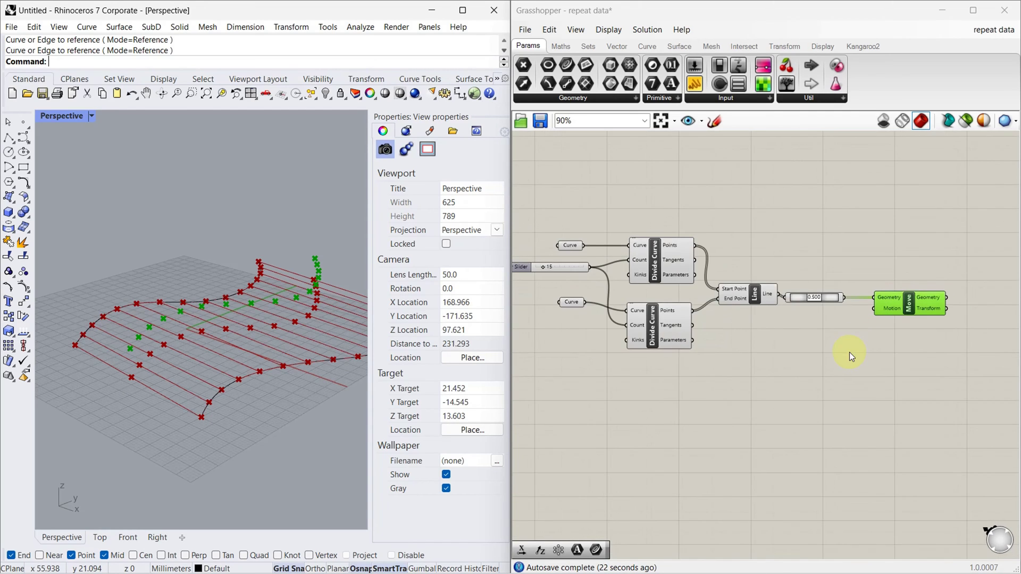
double_click(789, 376)
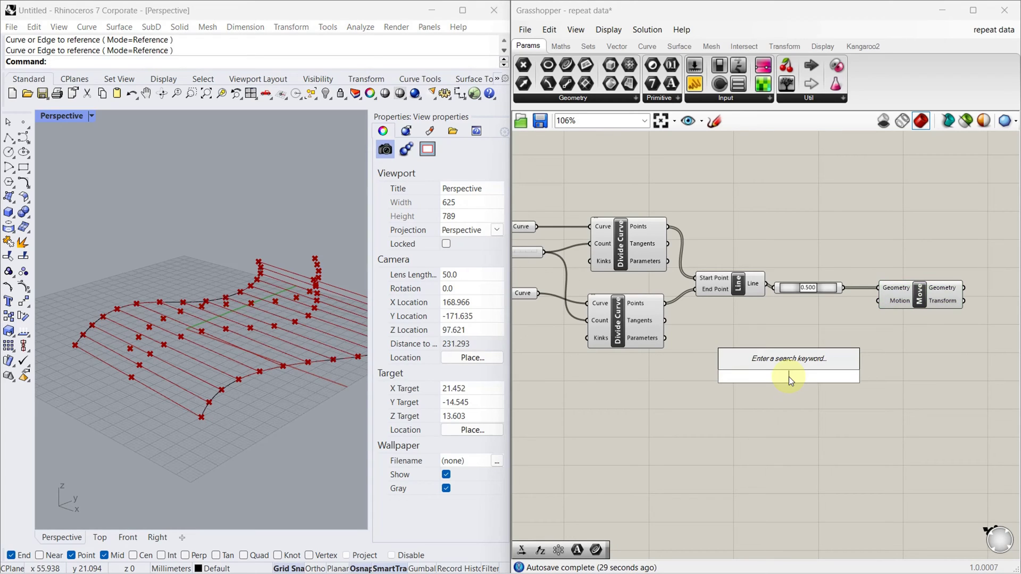
text(re)
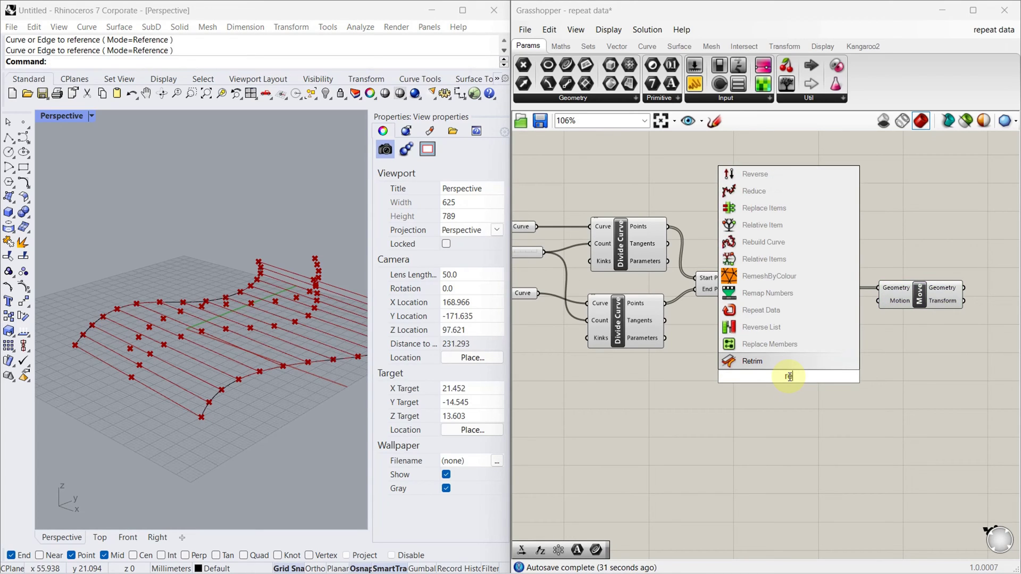
click(806, 310)
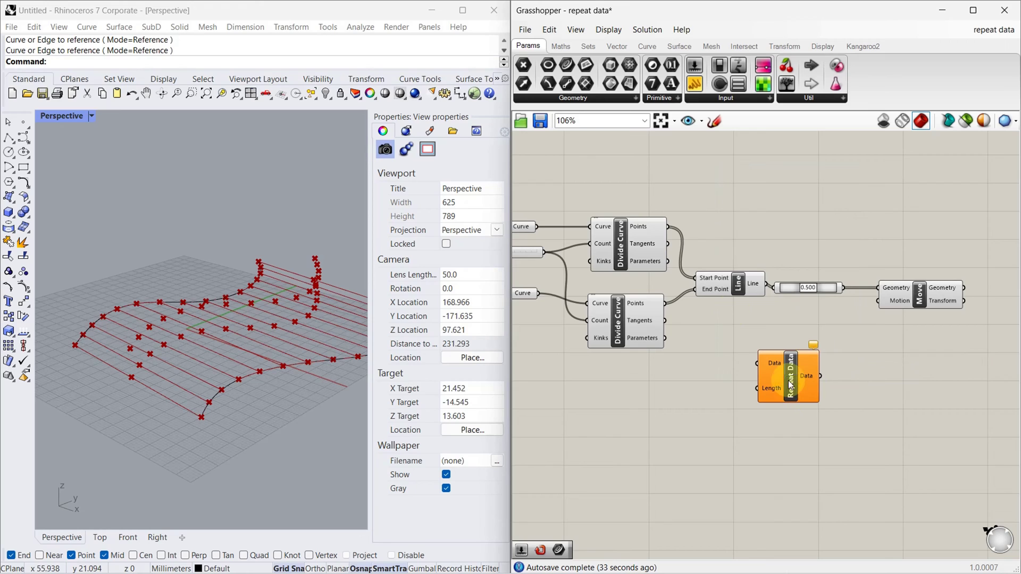
click(589, 47)
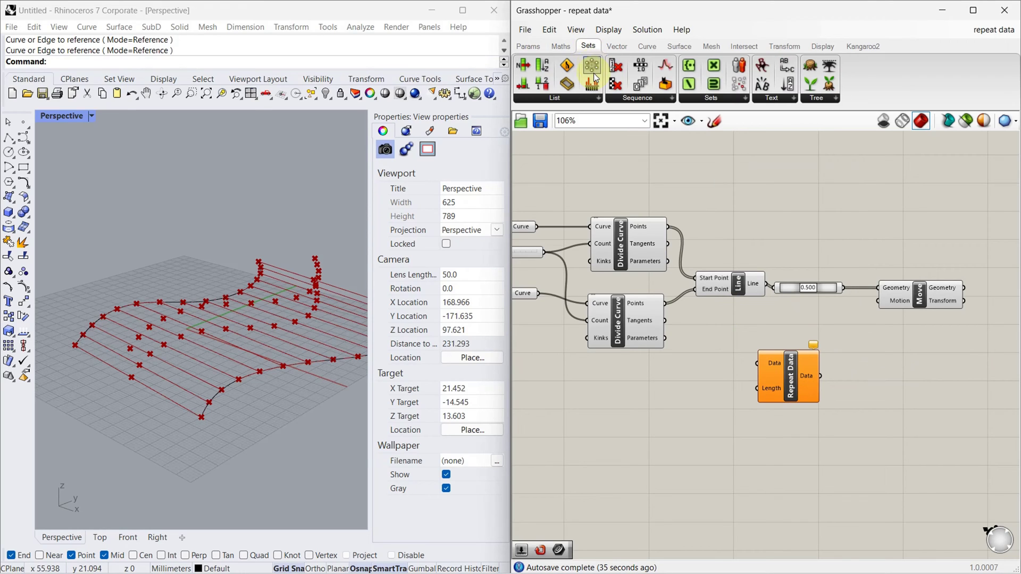
click(639, 98)
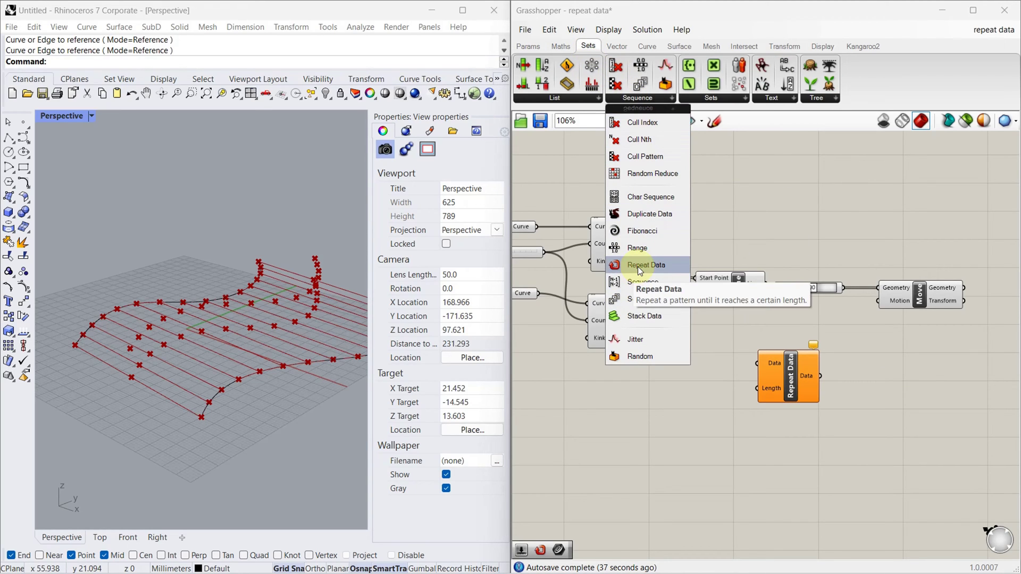
scroll(827, 345, up, 3)
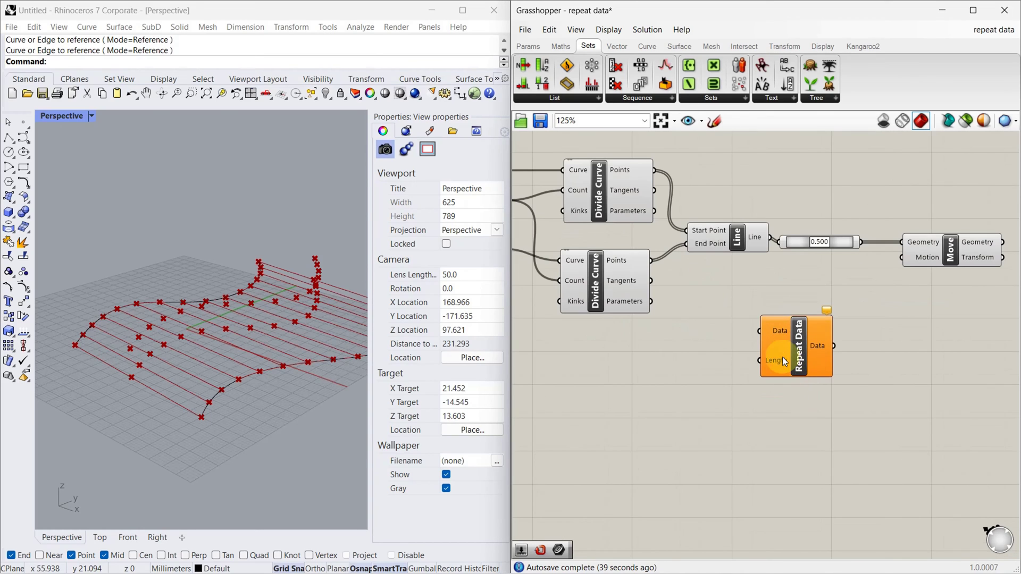
drag(783, 353, 812, 375)
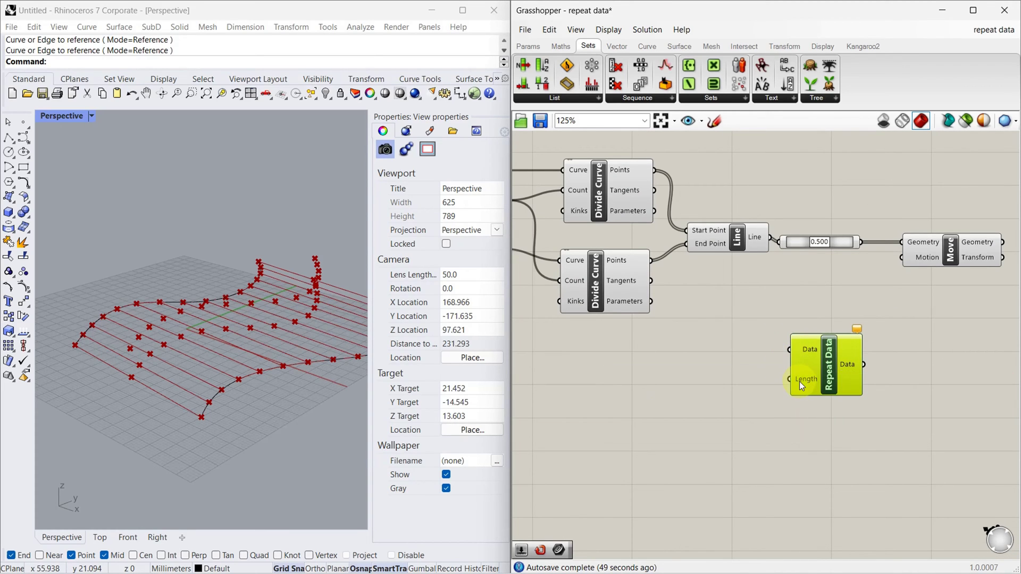
mouse_move(800, 382)
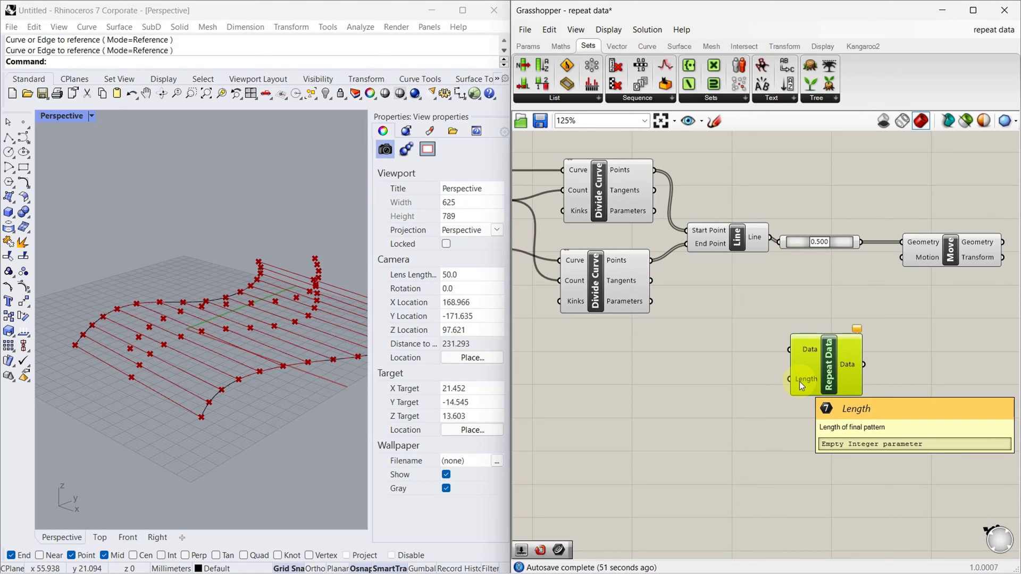
scroll(814, 354, down, 3)
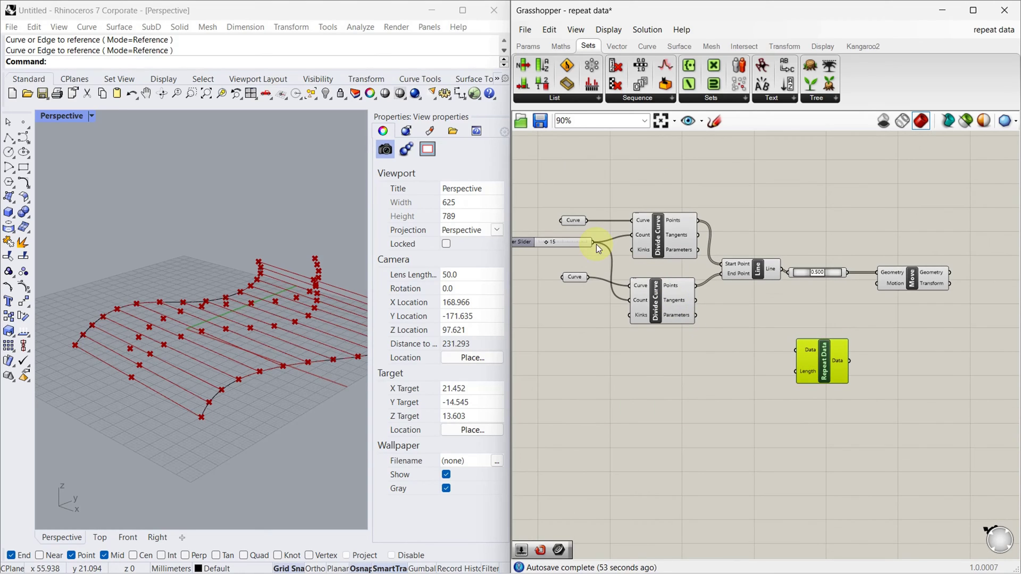
drag(594, 243, 796, 371)
scroll(796, 372, up, 3)
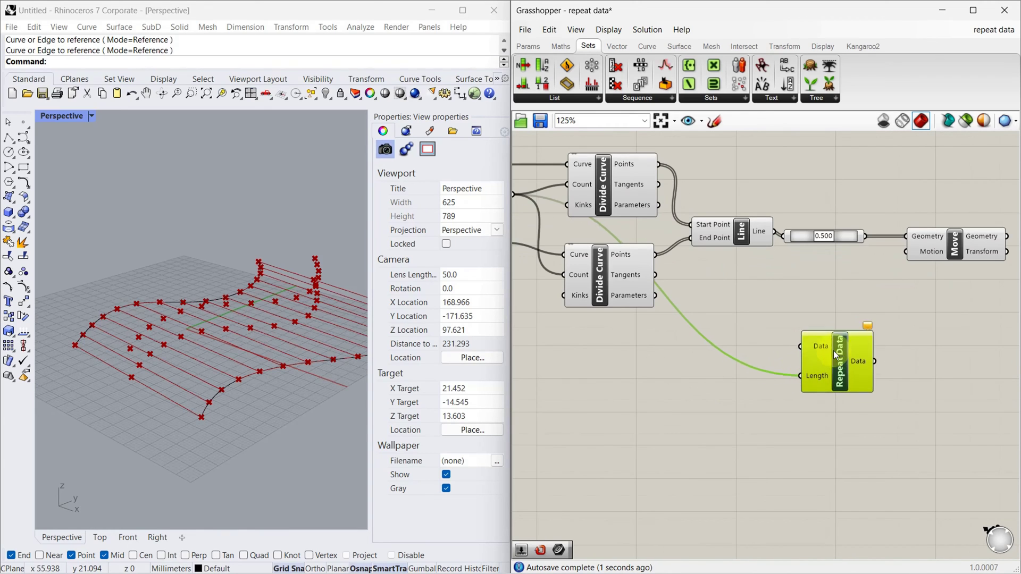
drag(834, 350, 845, 358)
Create a Number Slider set to 3 and a copy below it set to 6
double_click(732, 297)
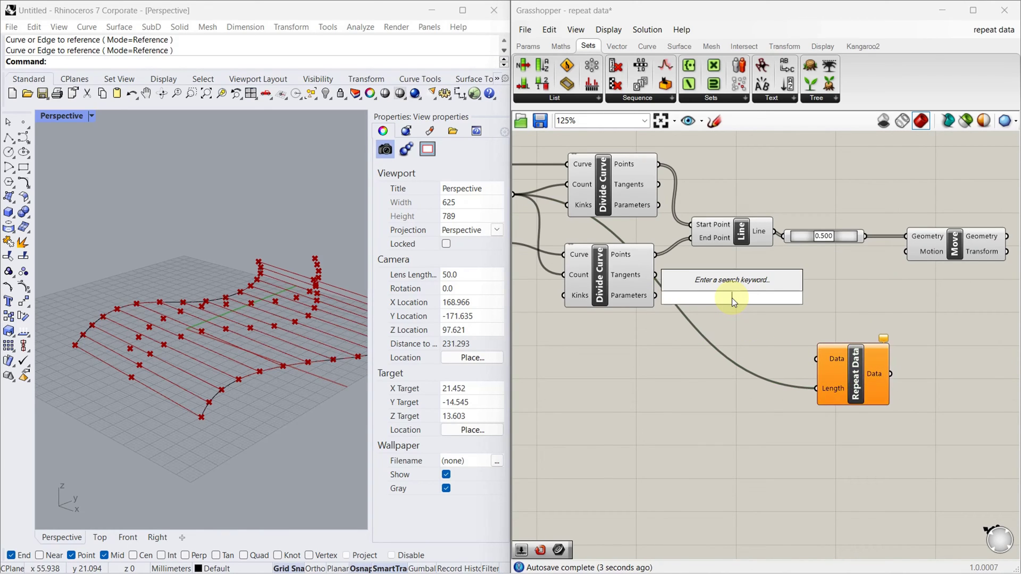
text(3)
key(Return)
click(733, 298)
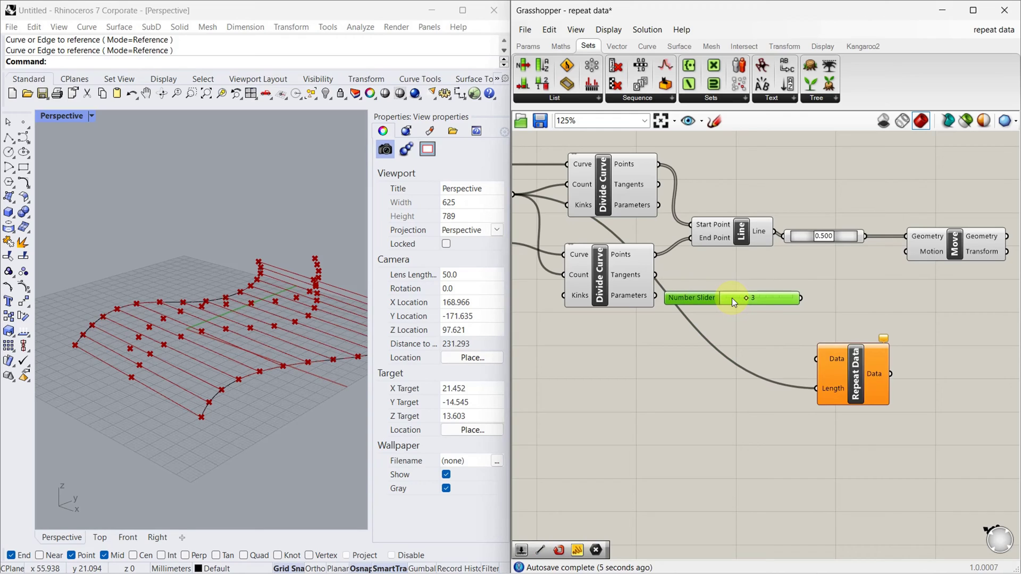
mouse_move(733, 298)
mouse_down()
mouse_move(758, 304)
mouse_move(735, 318)
mouse_up()
double_click(755, 322)
text(6)
key(Return)
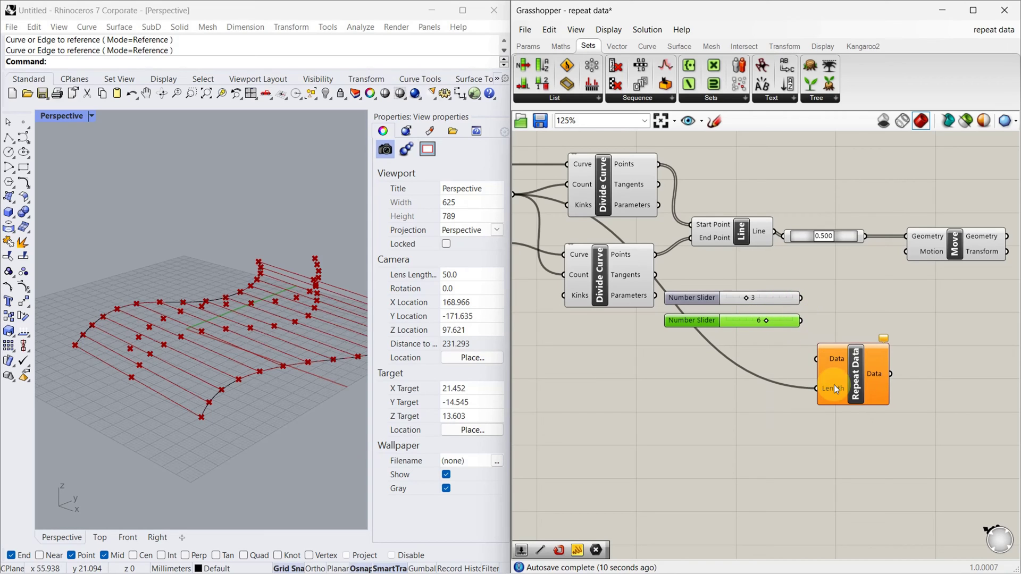
Merge the 3 and 6 sliders and wire the Merge result into Repeat Data's Data
double_click(845, 308)
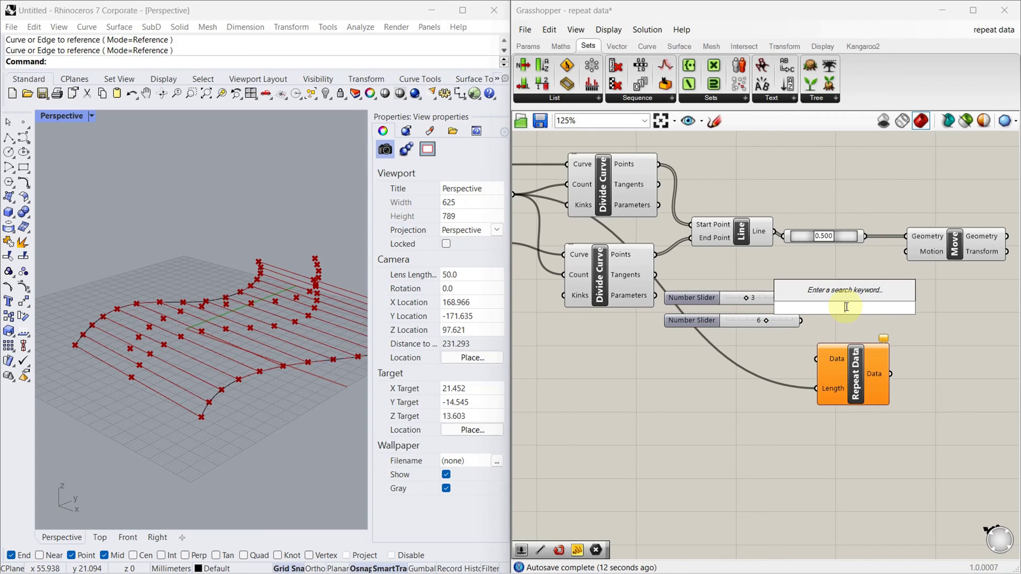
text(merge)
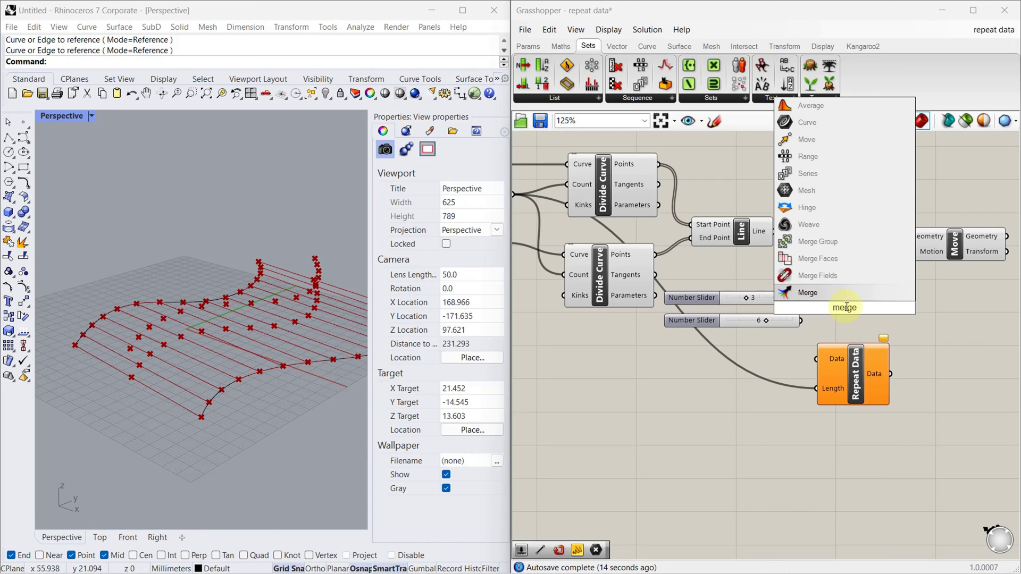
key(Return)
scroll(831, 303, up, 2)
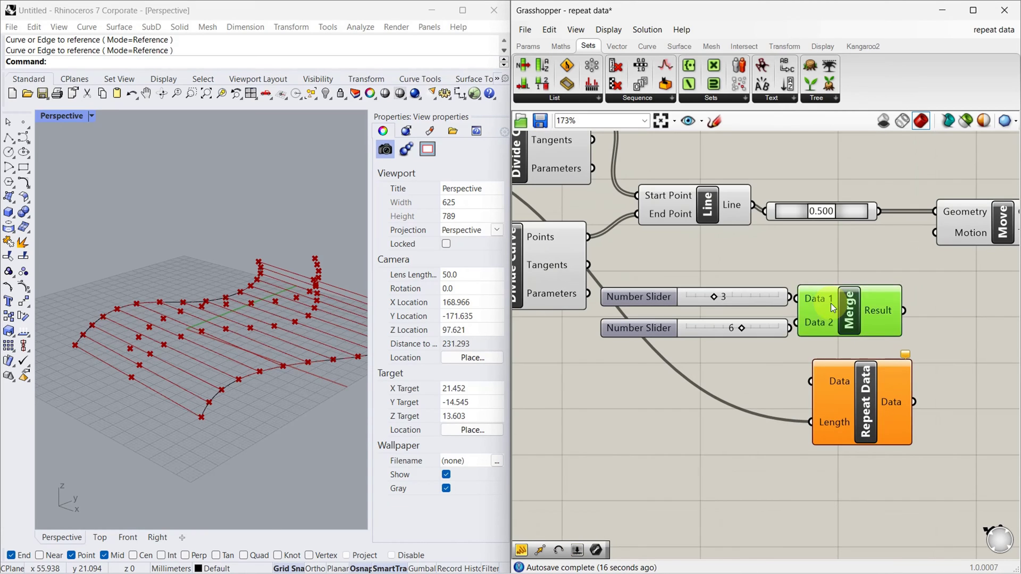
mouse_move(832, 307)
mouse_down()
mouse_move(861, 300)
mouse_move(826, 292)
mouse_up()
drag(793, 327, 832, 317)
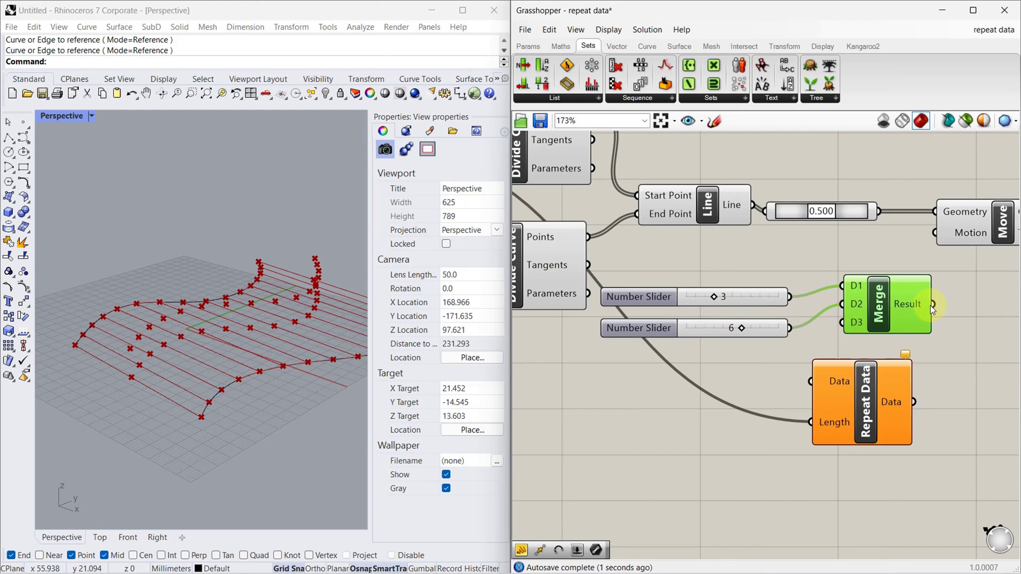
drag(934, 305, 879, 381)
scroll(776, 379, down, 3)
scroll(821, 395, up, 3)
right_drag(821, 395, 768, 387)
mouse_move(842, 386)
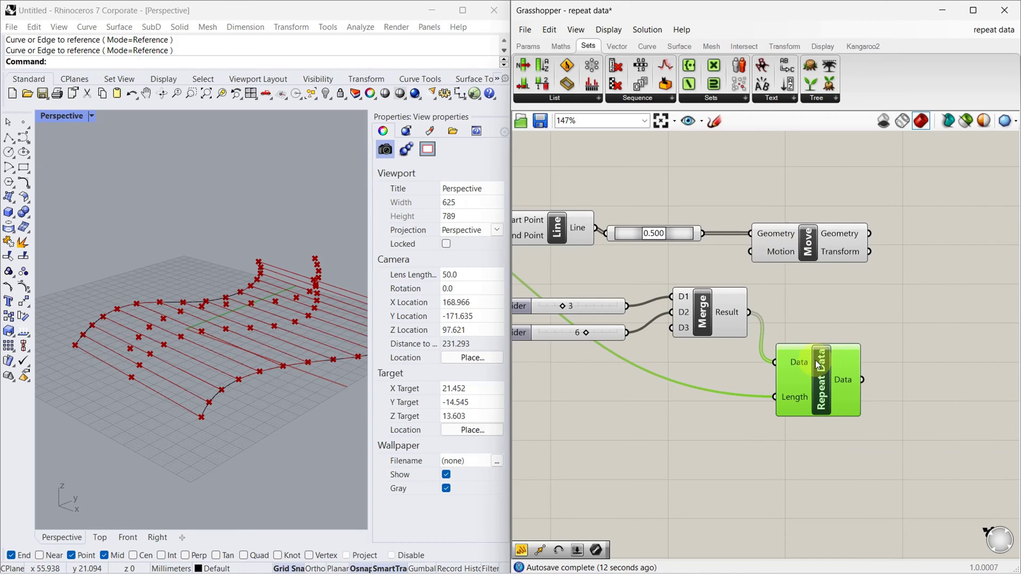
Add Unit Z with the repeated 3/6 values as Factor, driving Move's Motion
double_click(911, 311)
text(unit z)
key(Return)
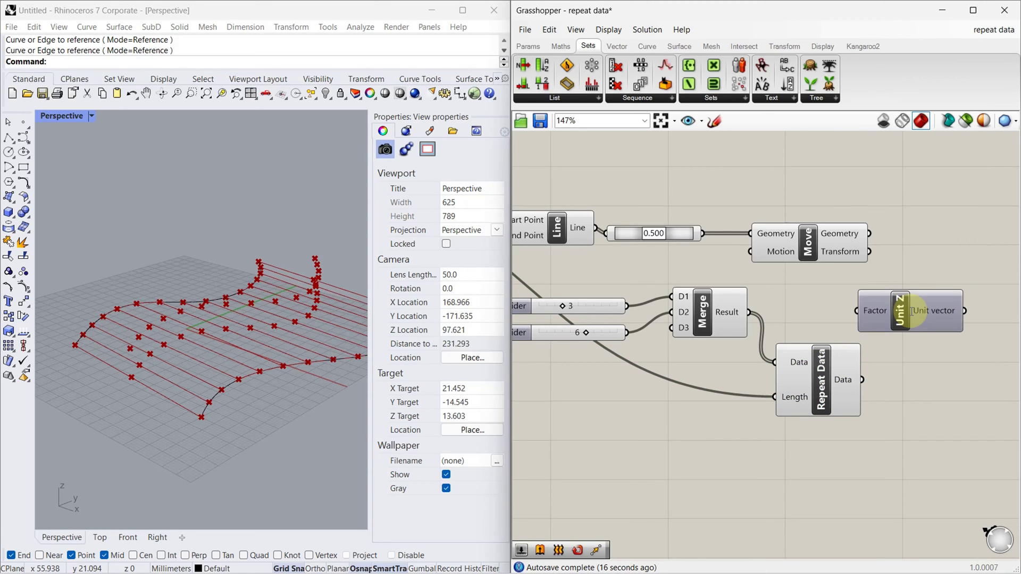
drag(862, 380, 943, 314)
scroll(684, 257, down, 2)
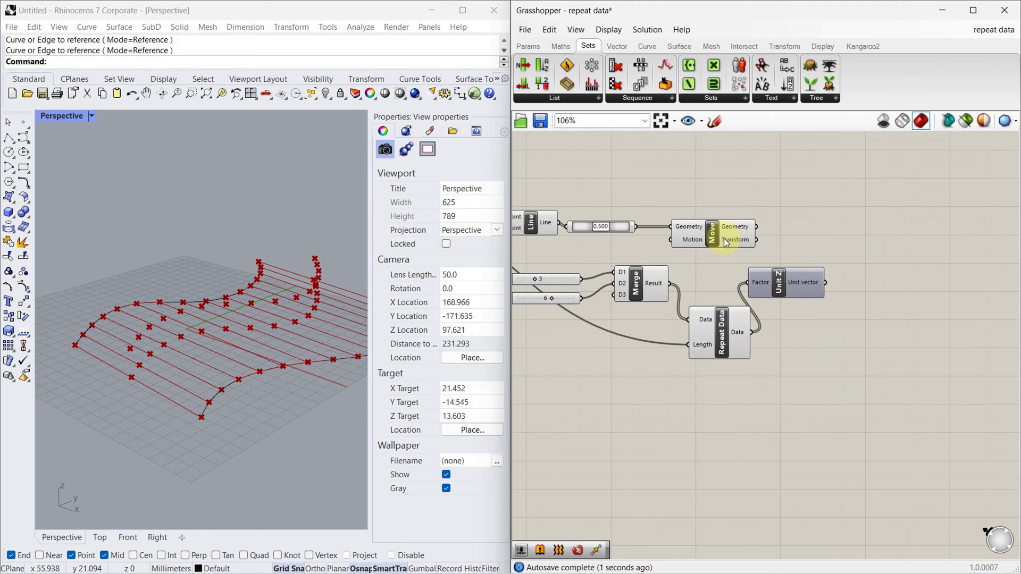
drag(723, 238, 893, 234)
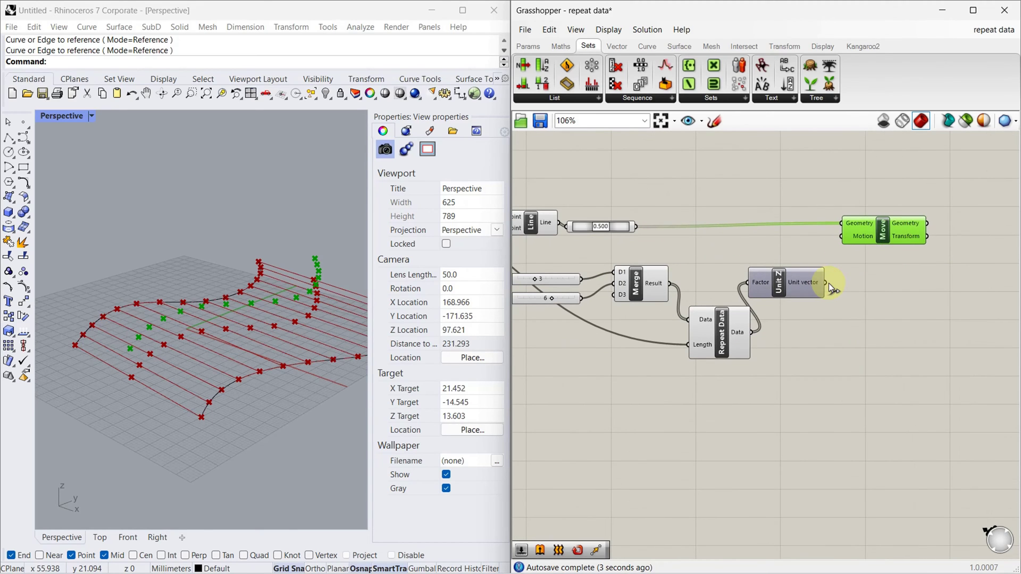
drag(828, 283, 871, 242)
click(865, 293)
scroll(808, 307, down, 1)
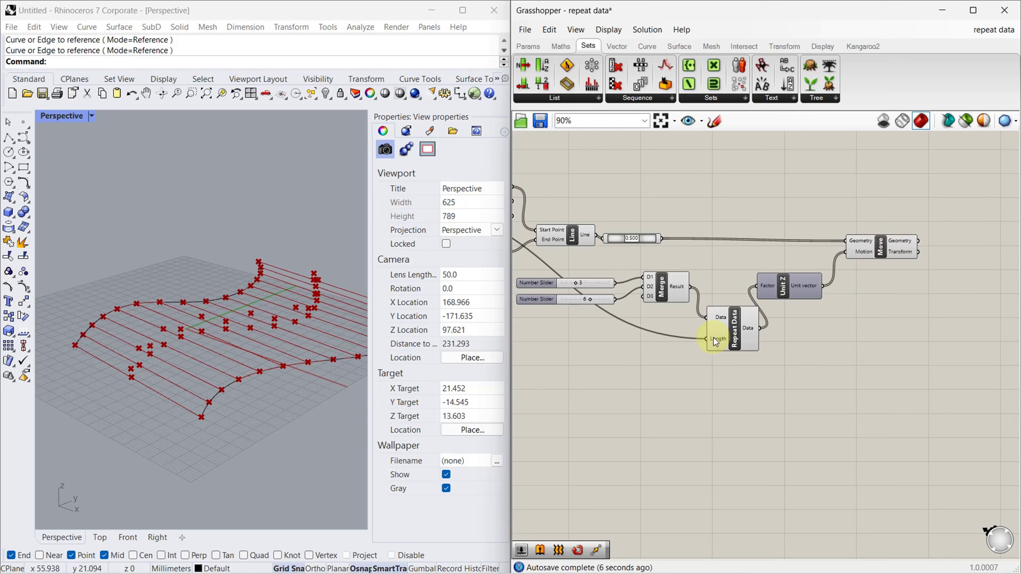
right_drag(200, 354, 100, 340)
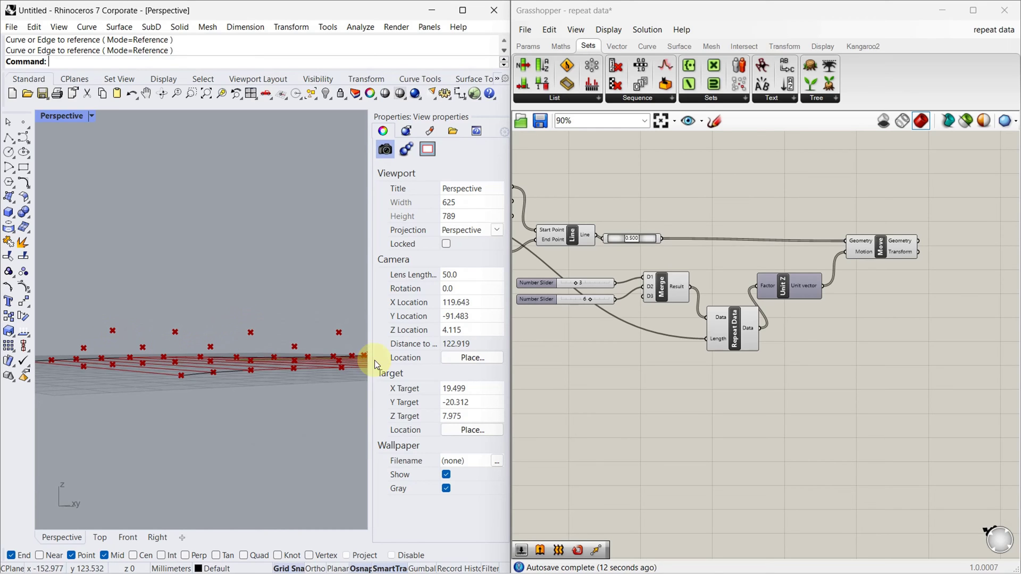
scroll(747, 366, down, 2)
right_drag(114, 408, 285, 394)
scroll(659, 264, up, 3)
Hide the preview of the Line component and 0.500 slider, then orbit to inspect
drag(659, 265, 608, 286)
middle_click(619, 280)
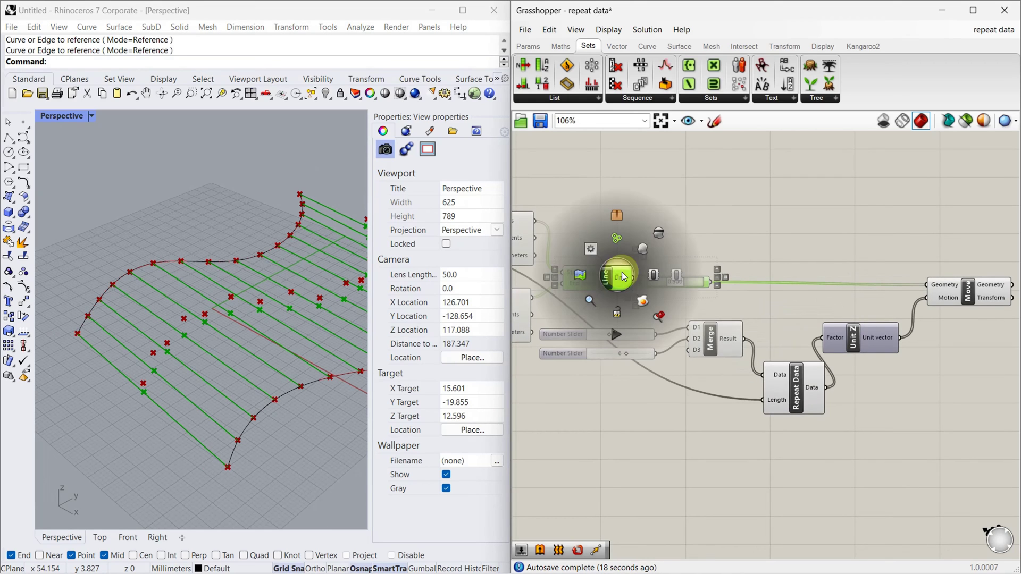
click(652, 240)
right_drag(219, 410, 154, 364)
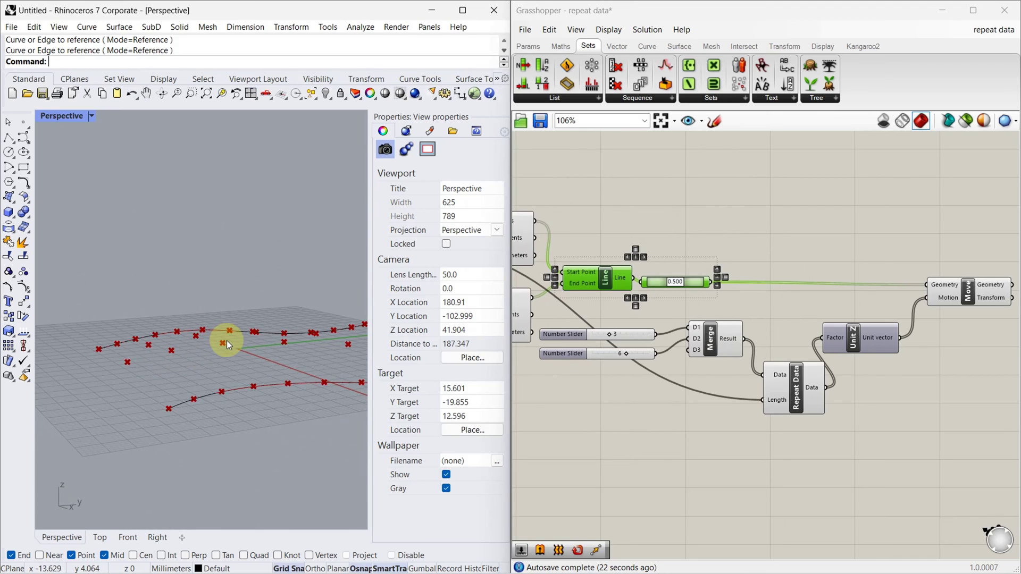
right_drag(160, 391, 126, 390)
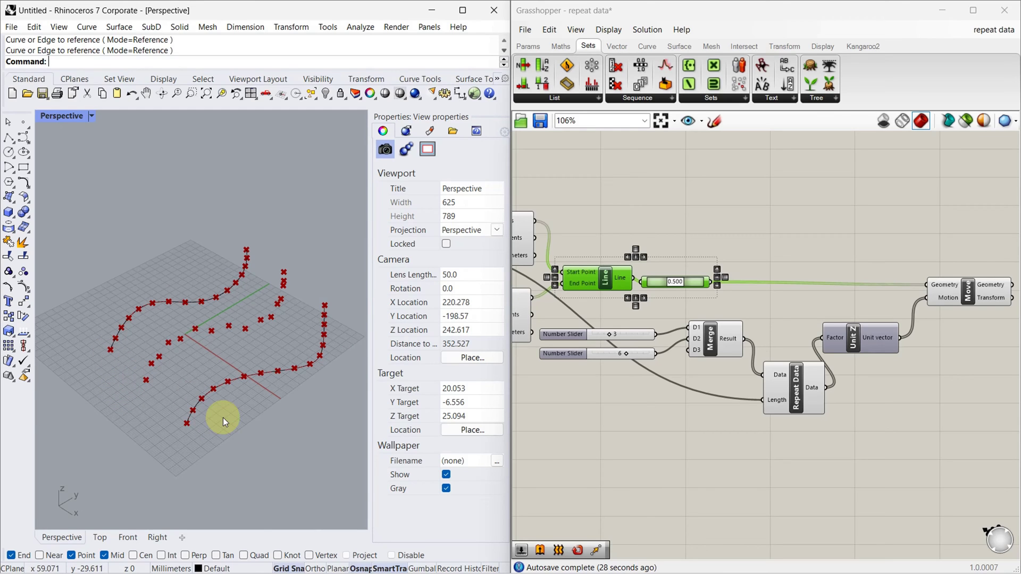
scroll(790, 263, down, 2)
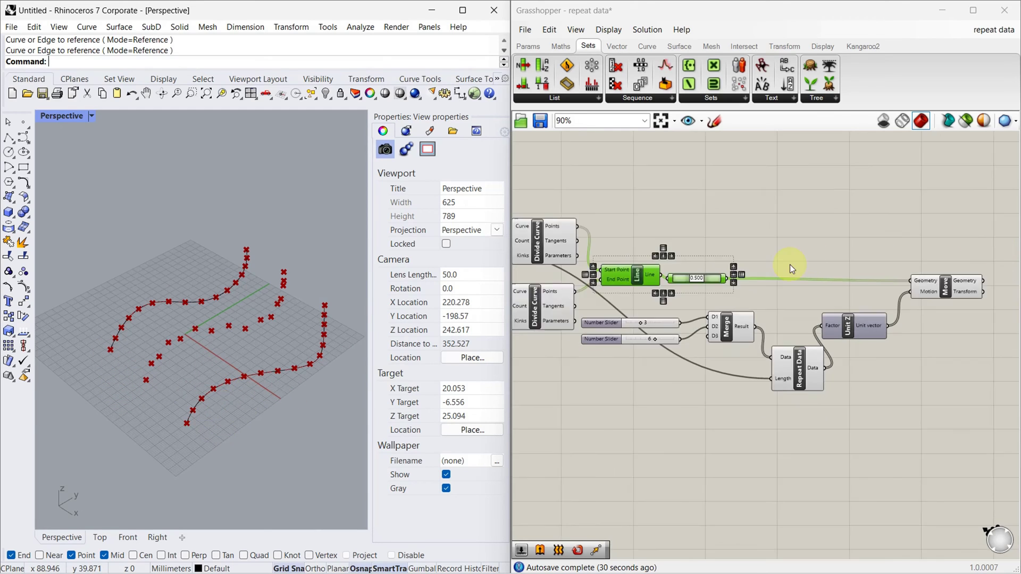
Add an Arc 3Pt component in free space to the right of the definition
right_drag(949, 279, 809, 302)
double_click(921, 282)
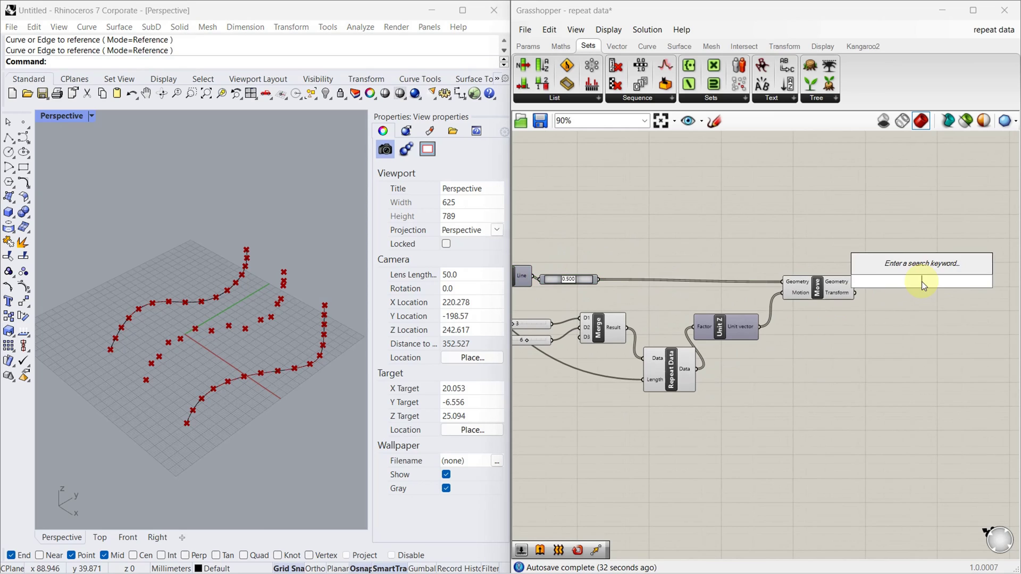
text(arc)
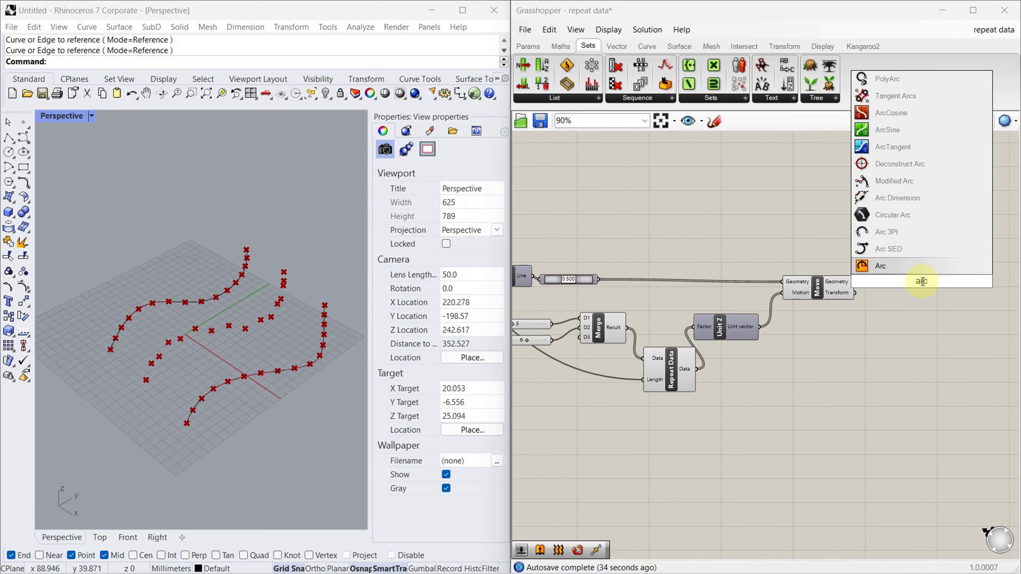
click(917, 239)
scroll(829, 284, up, 1)
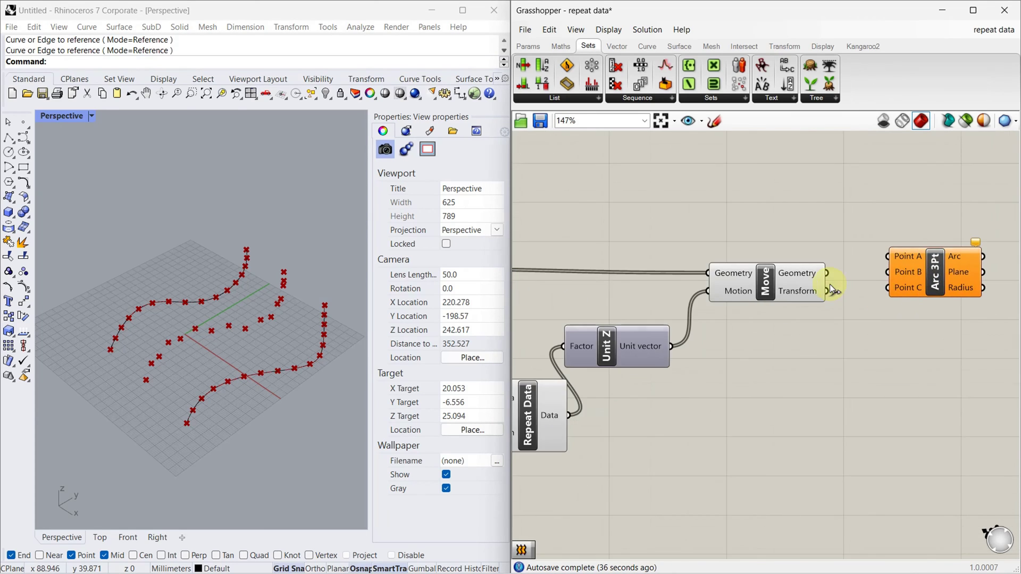
scroll(651, 292, down, 3)
scroll(651, 292, up, 1)
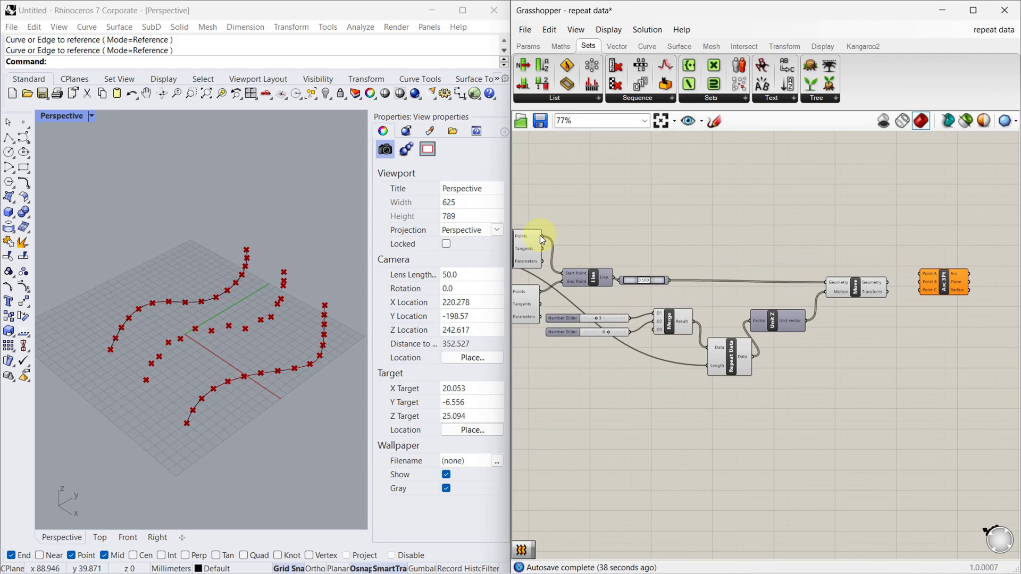
Wire the first curve's points into Arc 3Pt input A and the second curve's points into C
drag(540, 235, 928, 280)
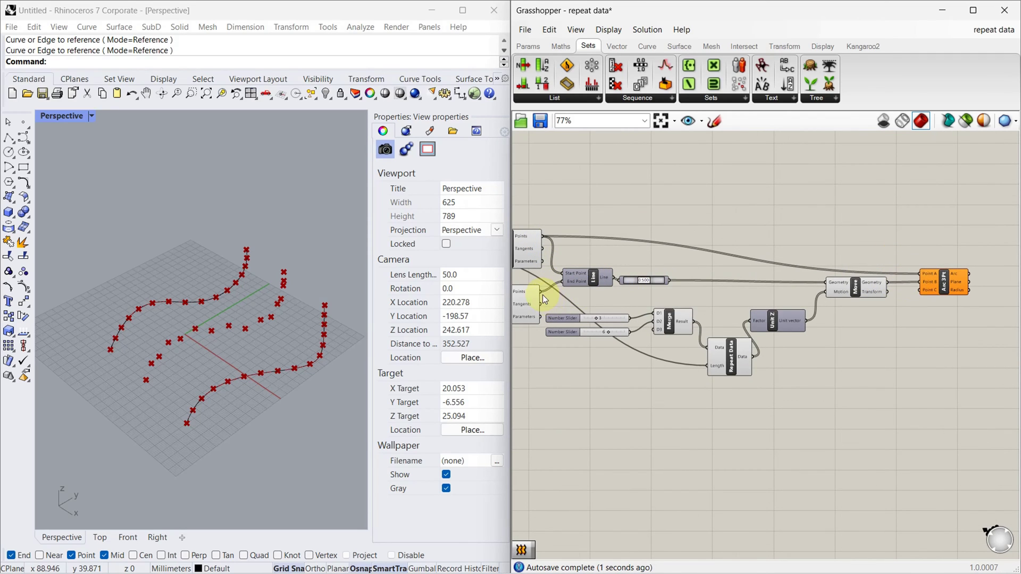
drag(540, 292, 917, 290)
right_drag(257, 410, 250, 380)
scroll(851, 301, down, 1)
scroll(969, 288, up, 1)
Add a Loft component beside Arc 3Pt and feed it the arcs to create the wavy surface
double_click(976, 285)
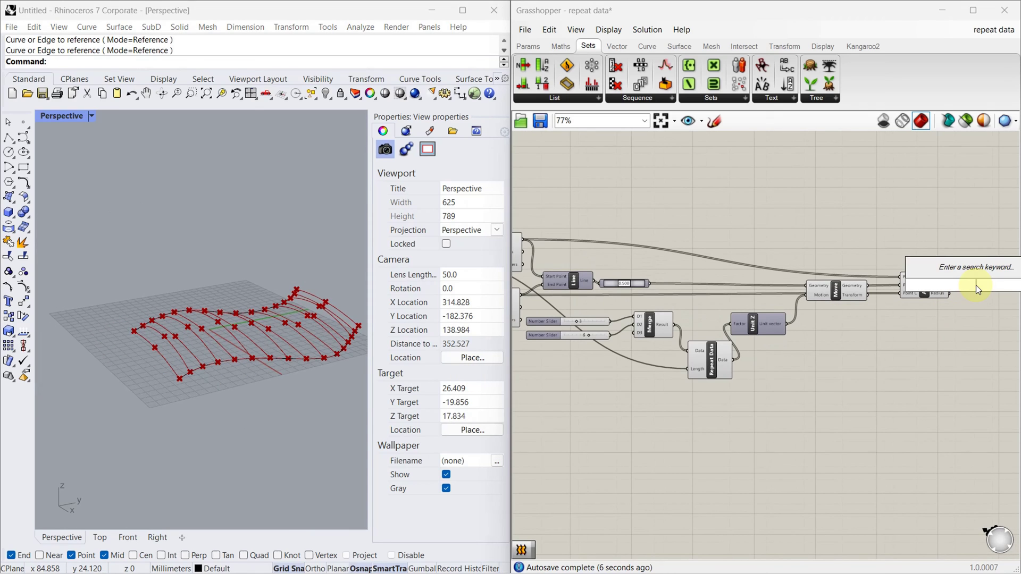
text(loft)
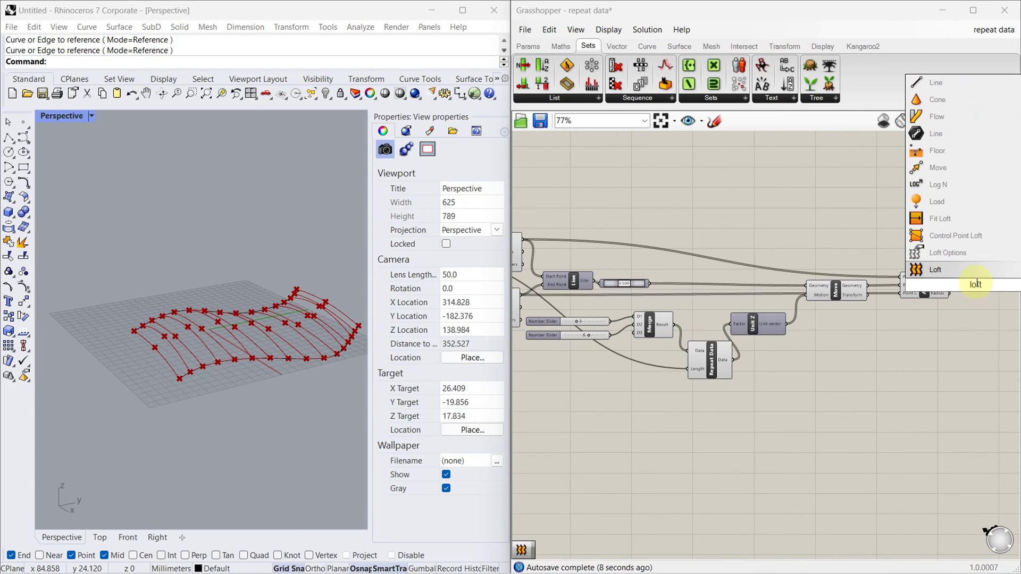
click(976, 275)
right_drag(975, 276, 852, 280)
drag(878, 279, 899, 270)
right_drag(254, 376, 184, 298)
right_drag(197, 340, 172, 351)
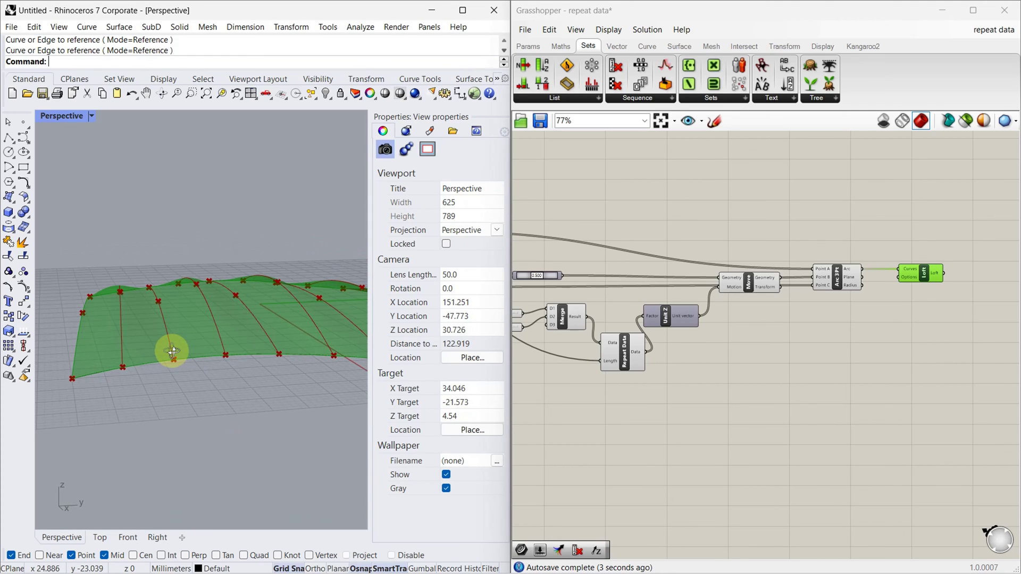
scroll(918, 319, down, 3)
Disable the preview of all components except Loft, leaving only the surface visible
drag(872, 243, 660, 367)
middle_click(729, 324)
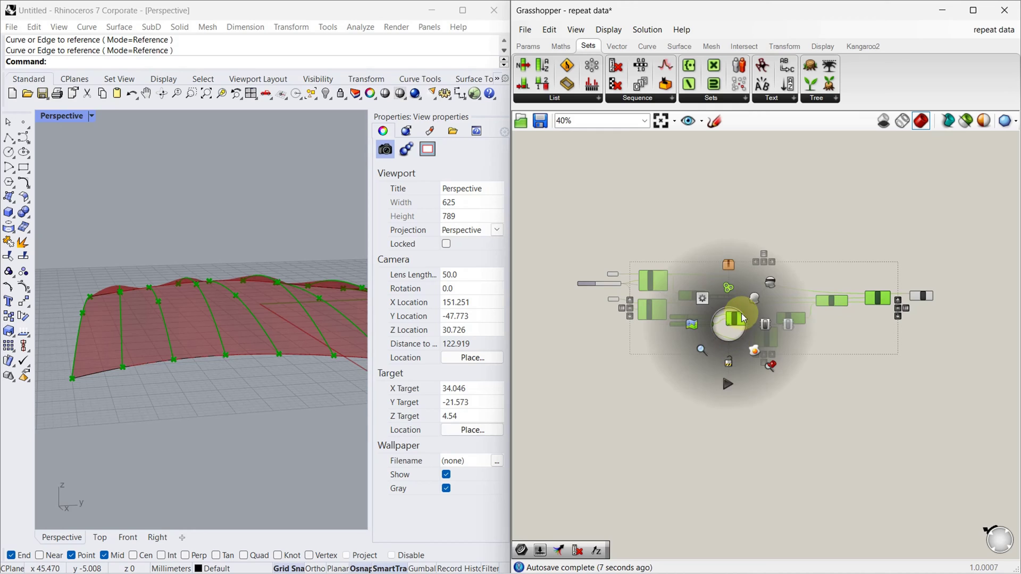
click(771, 282)
click(799, 414)
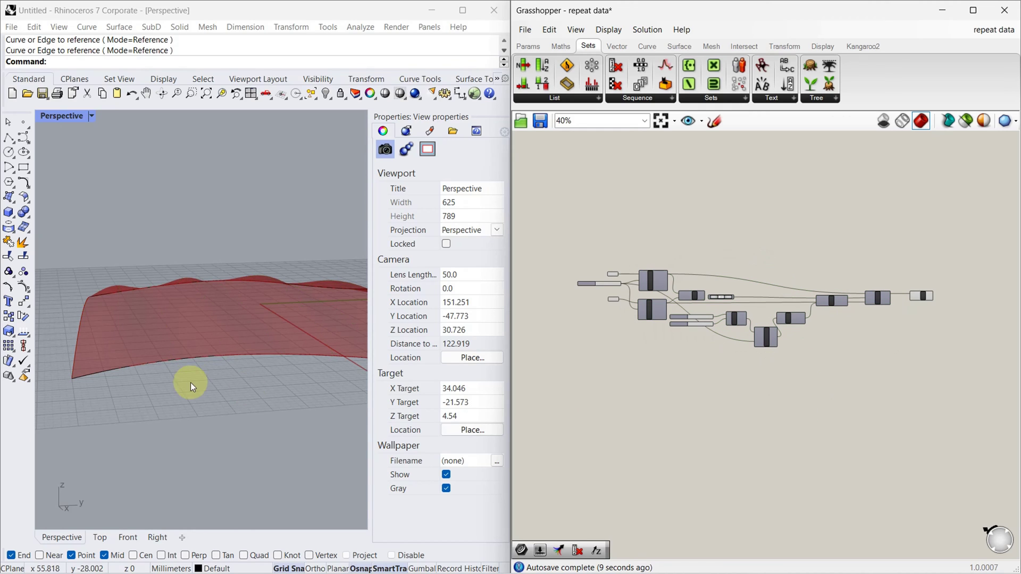
right_drag(190, 381, 380, 365)
Drag the Divide Curve count slider from 15 to 38 and check the denser waves in Perspective
scroll(561, 289, up, 8)
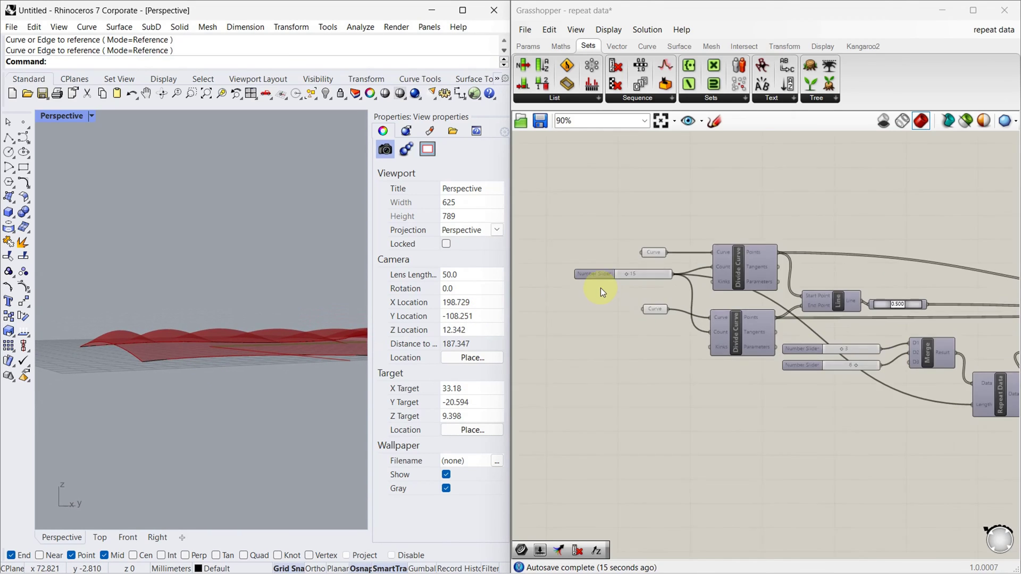
right_drag(248, 407, 223, 367)
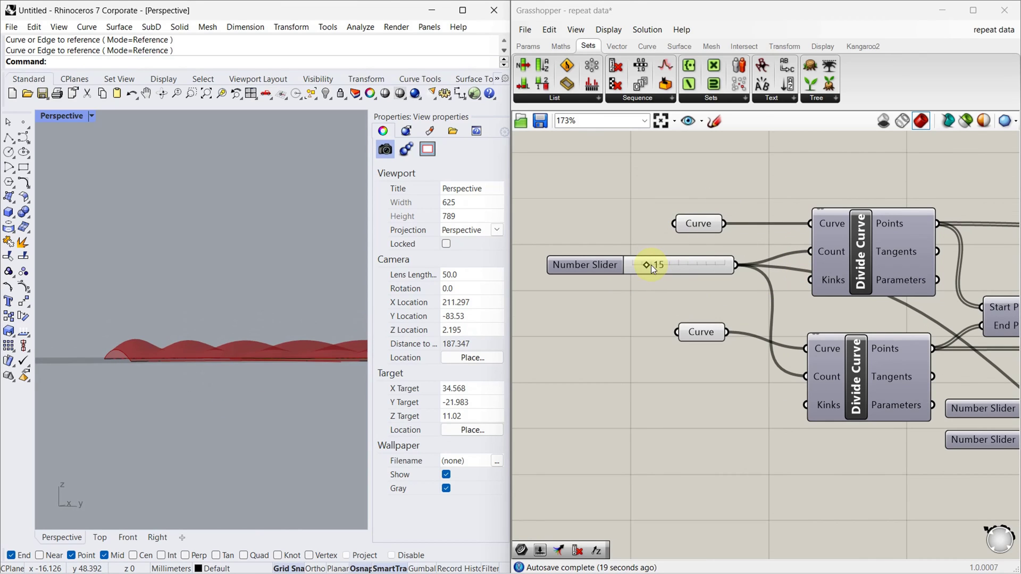
drag(651, 264, 668, 269)
mouse_move(267, 372)
right_down()
mouse_move(267, 406)
mouse_move(235, 388)
mouse_move(266, 391)
right_up()
right_click(267, 406)
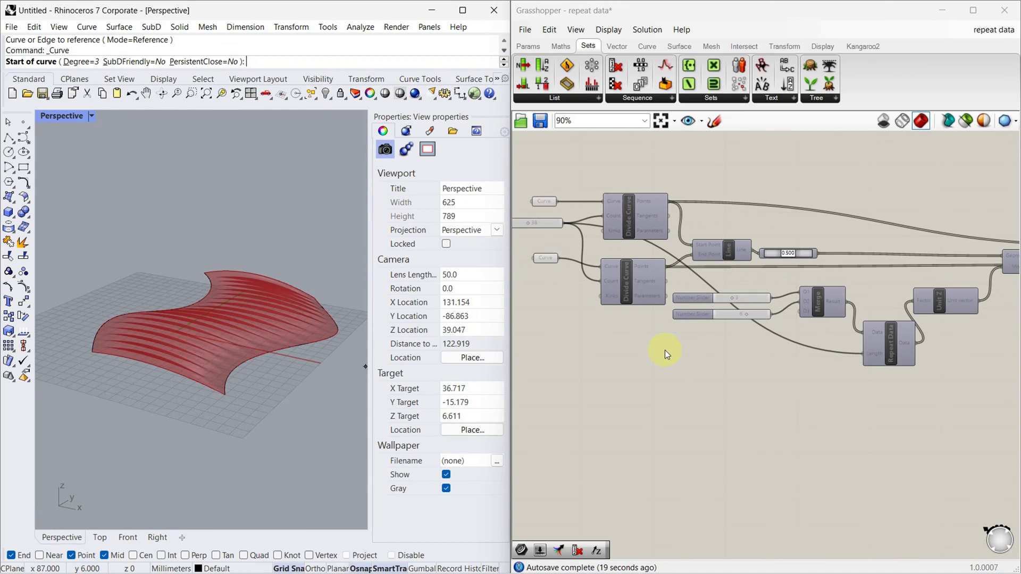